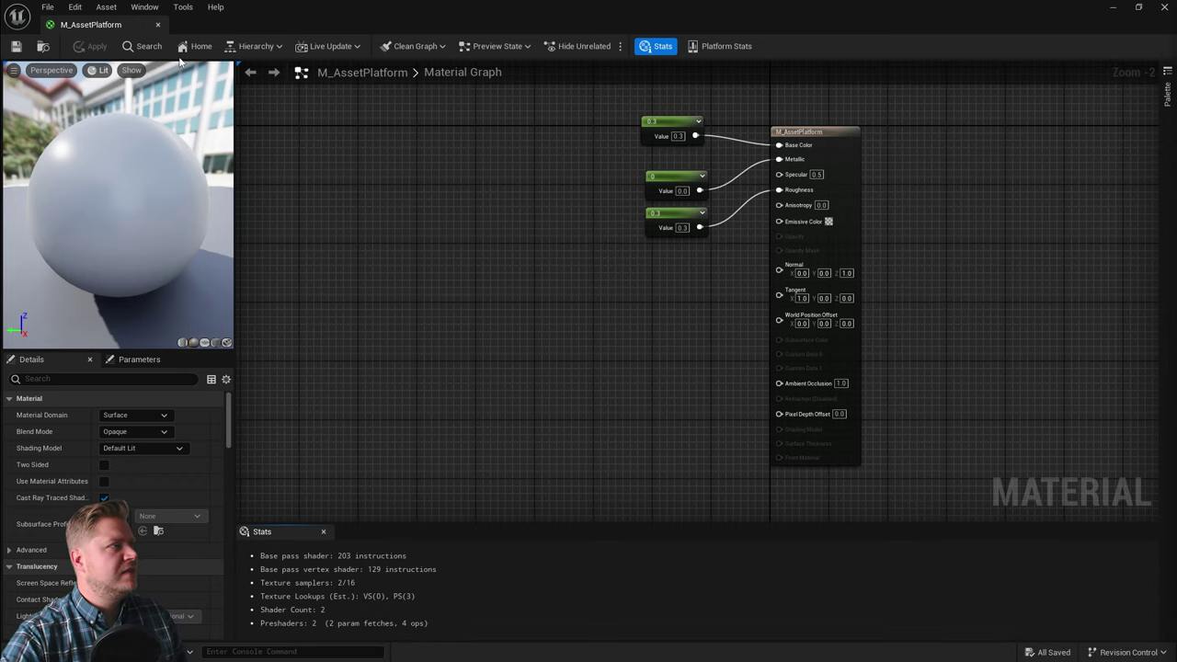
Close the M_AssetPlatform material editor to get back to the ShipChapter4Begin level.
left_click(160, 26)
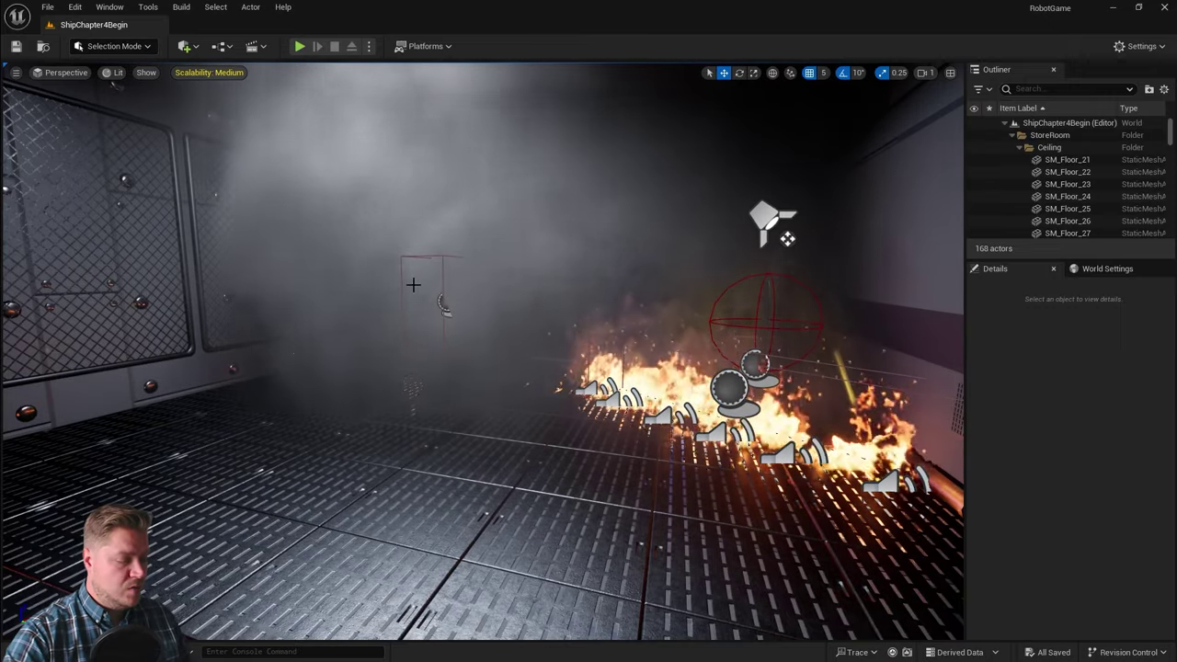
In the Content Drawer, create a Materials folder directly under Content and open it.
key("ctrl+space")
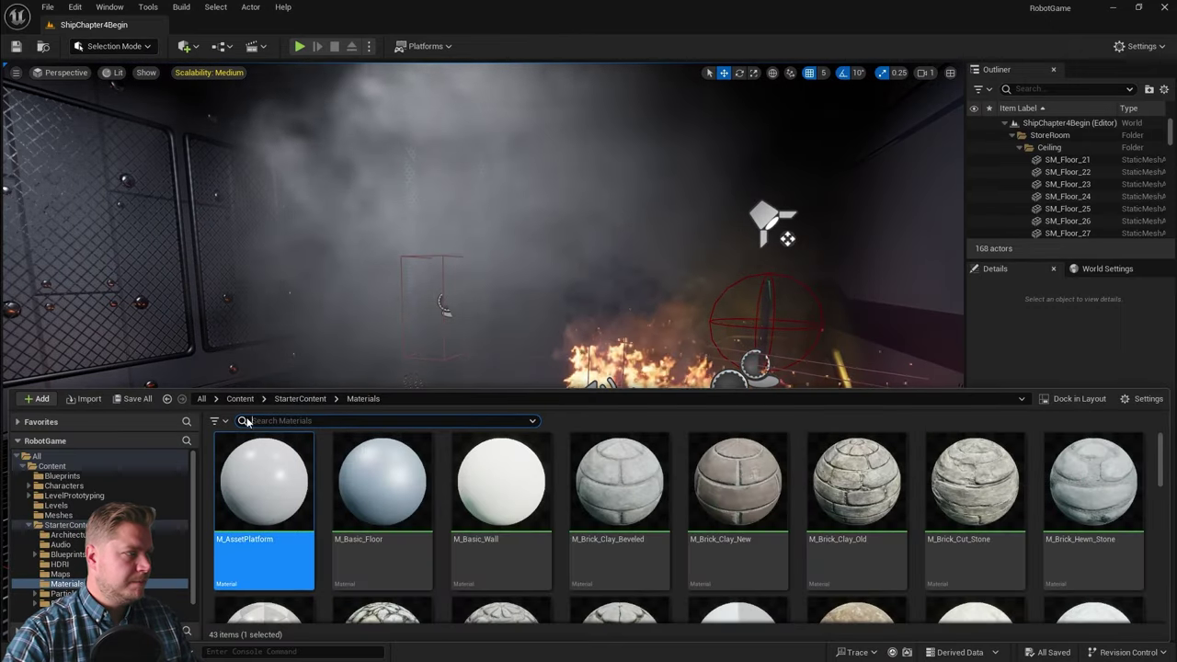
left_click(241, 399)
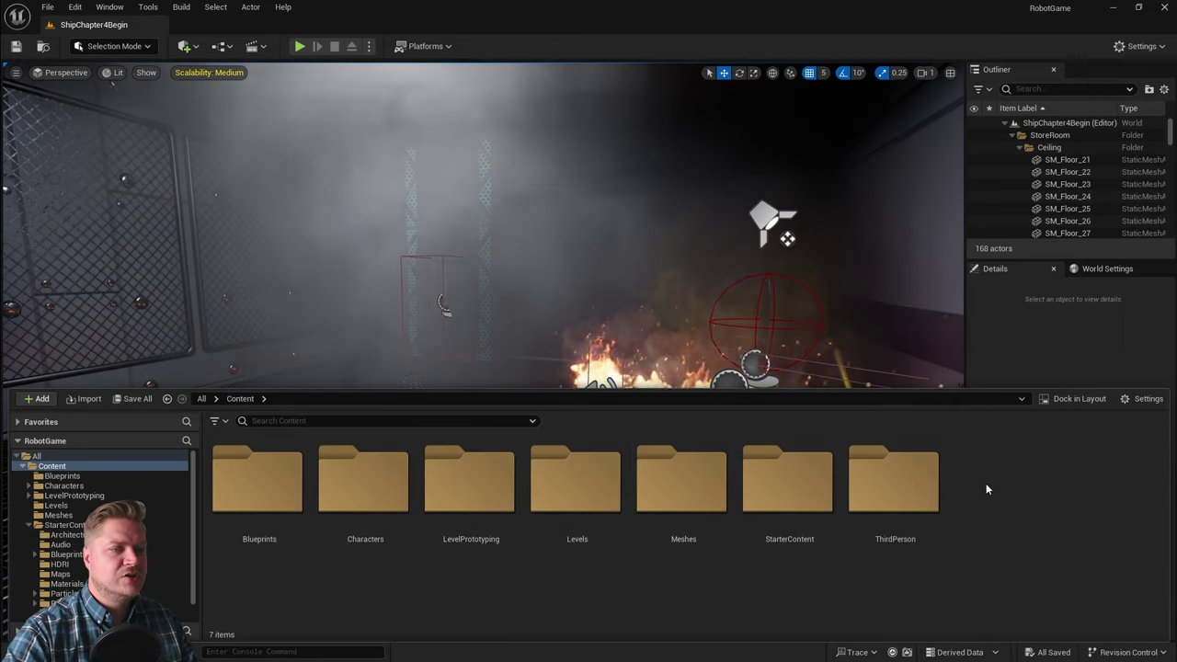
right_click(985, 483)
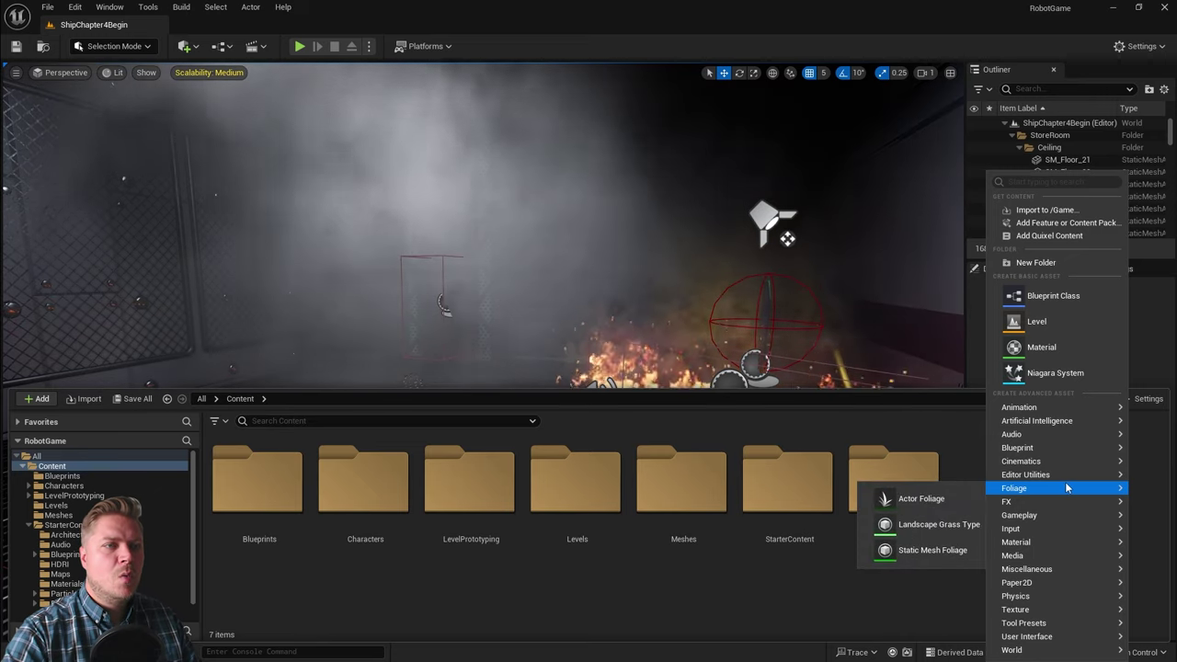
left_click(1035, 262)
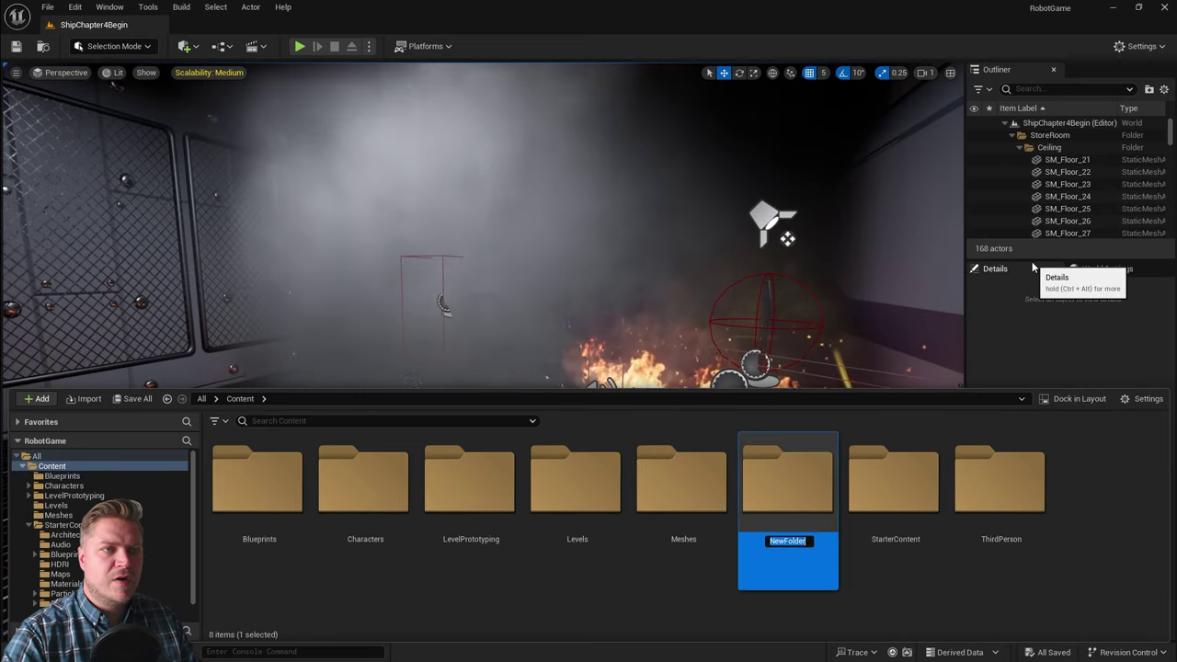
type("Ma")
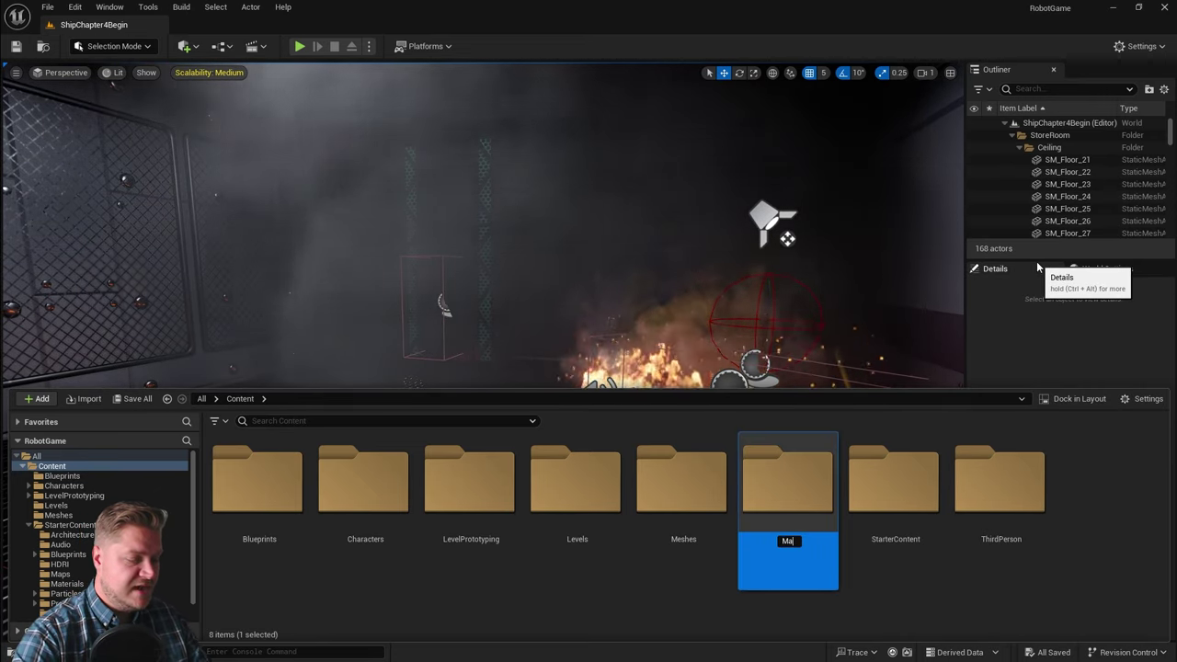
type("terials")
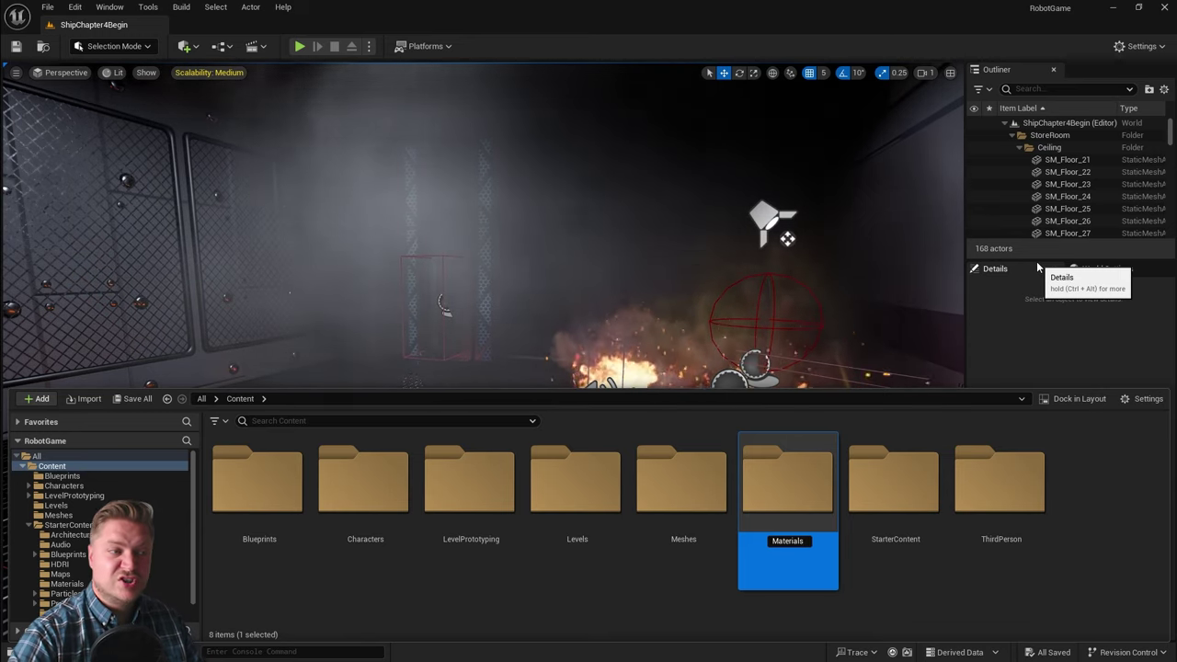
key("Return")
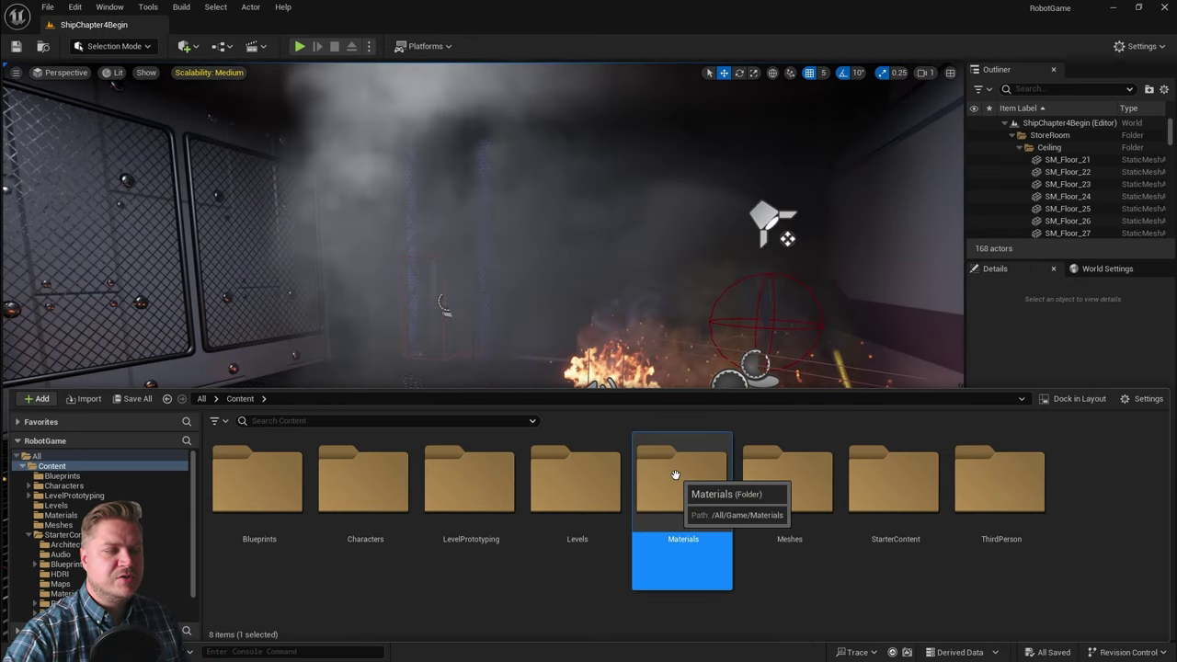
double_click(676, 475)
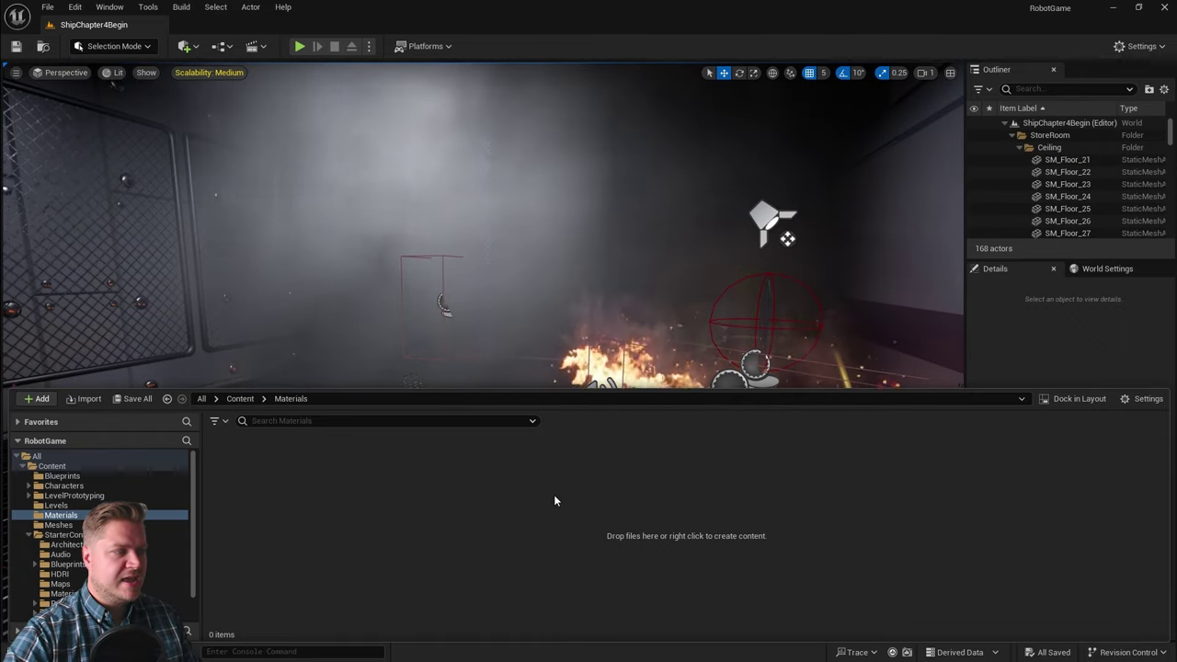
Create a new Material asset named M_BlackRubber in the Materials folder.
right_click(278, 506)
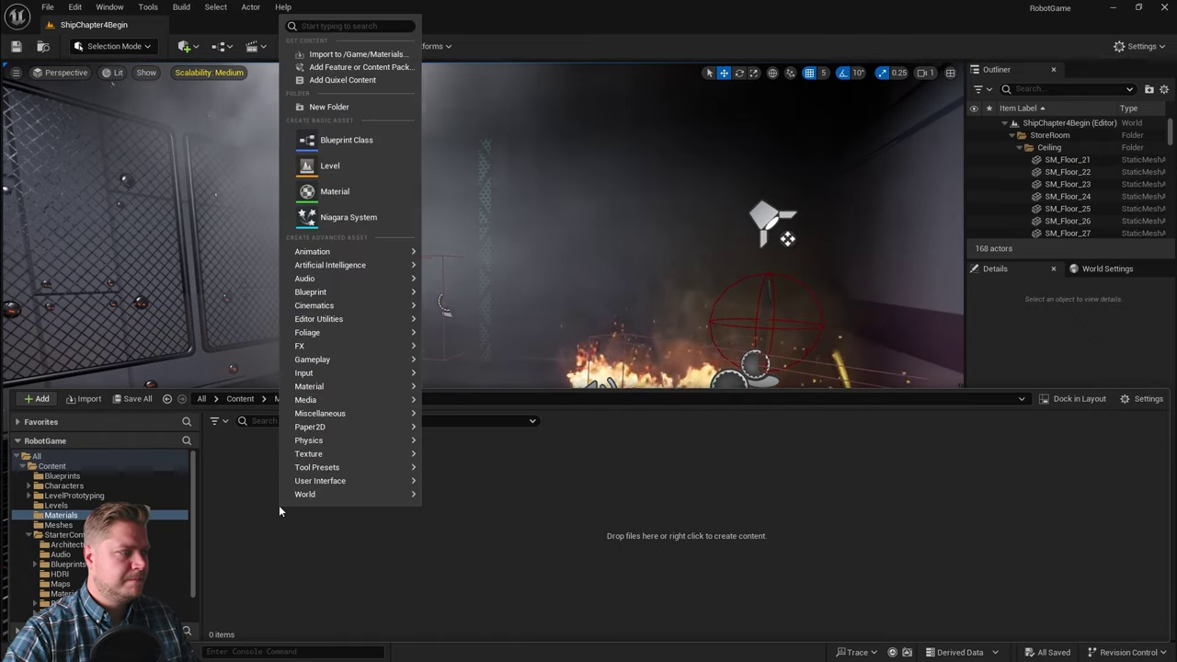
left_click(333, 192)
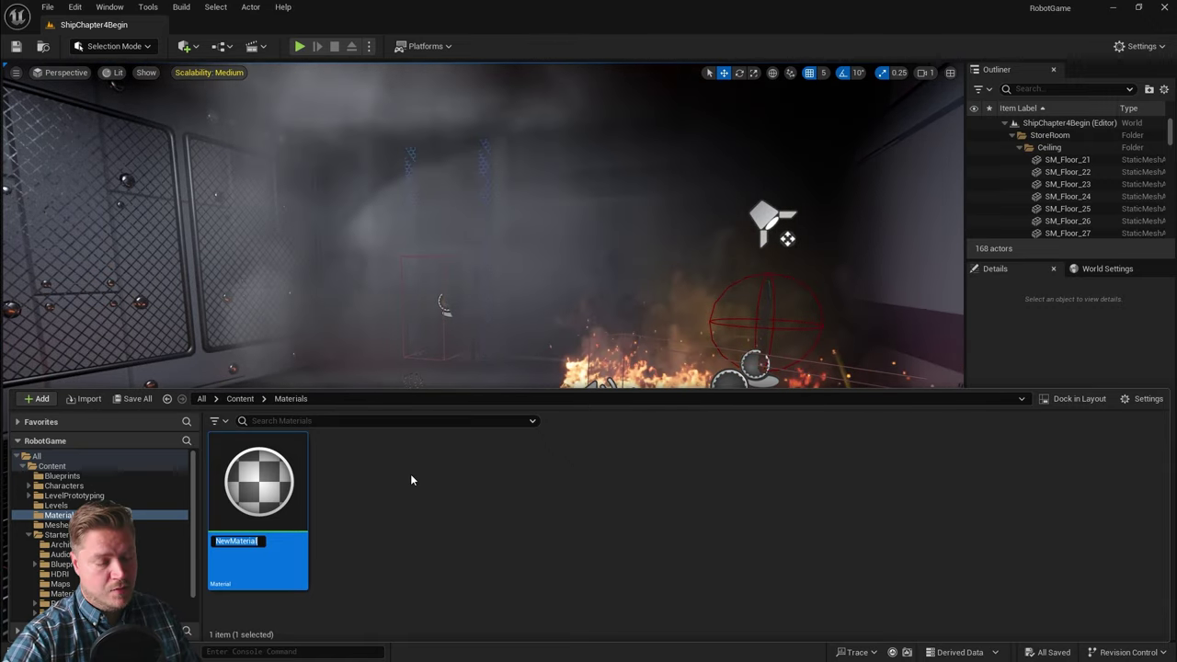
type("M")
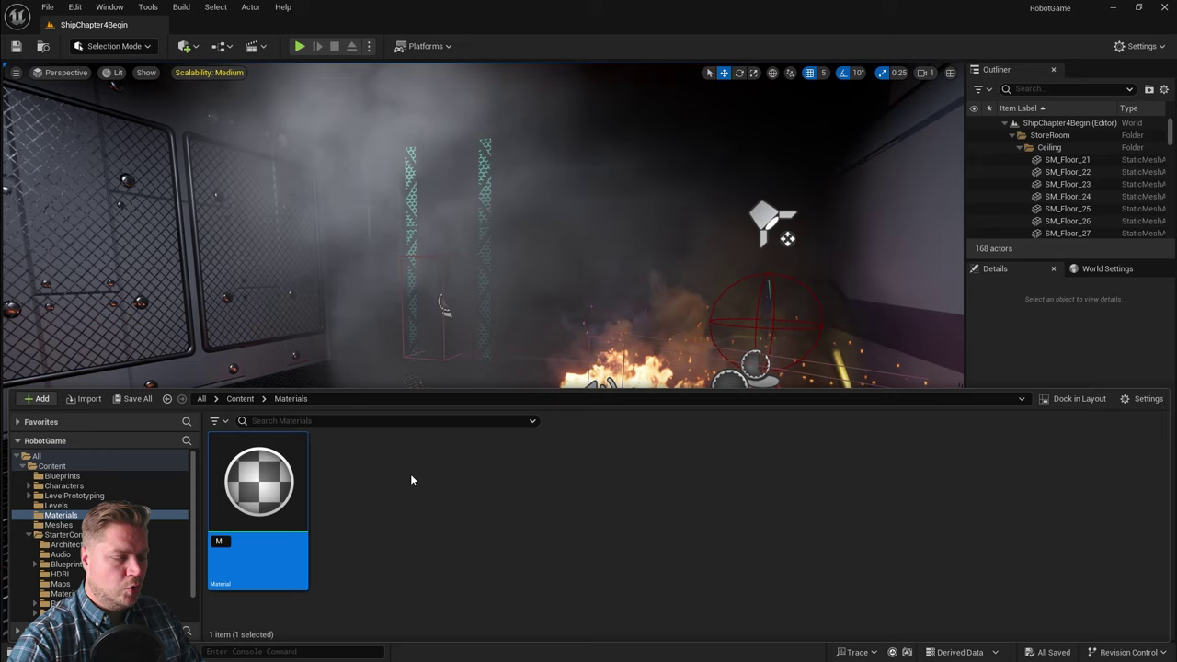
type("_B")
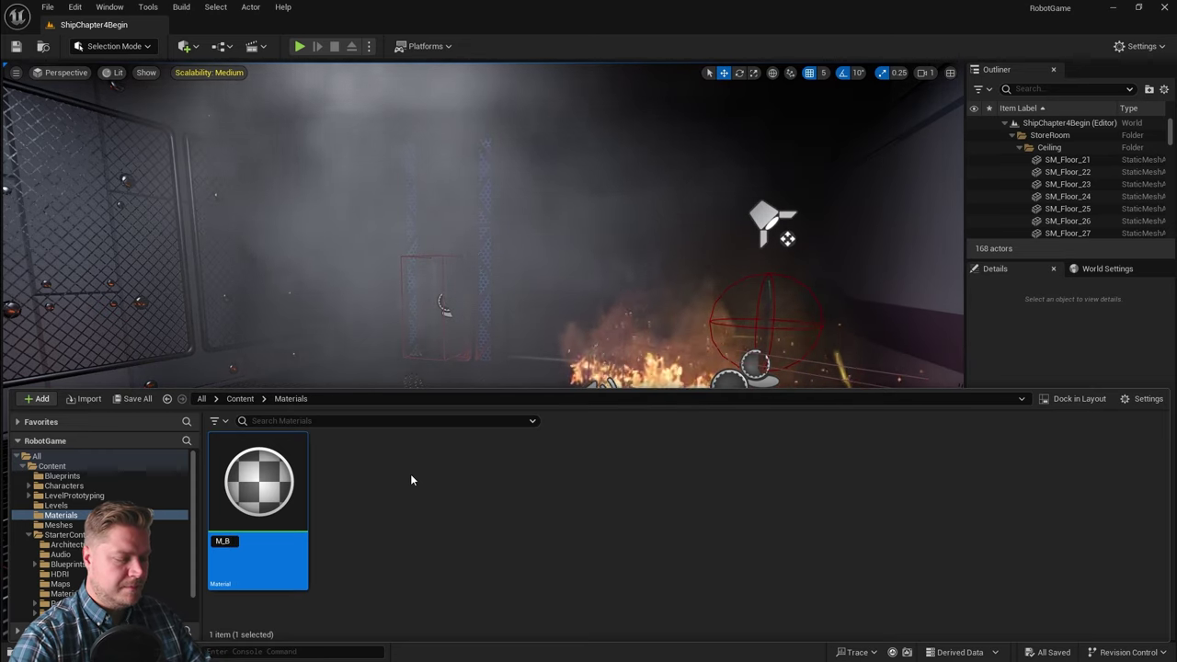
type("lackRubber")
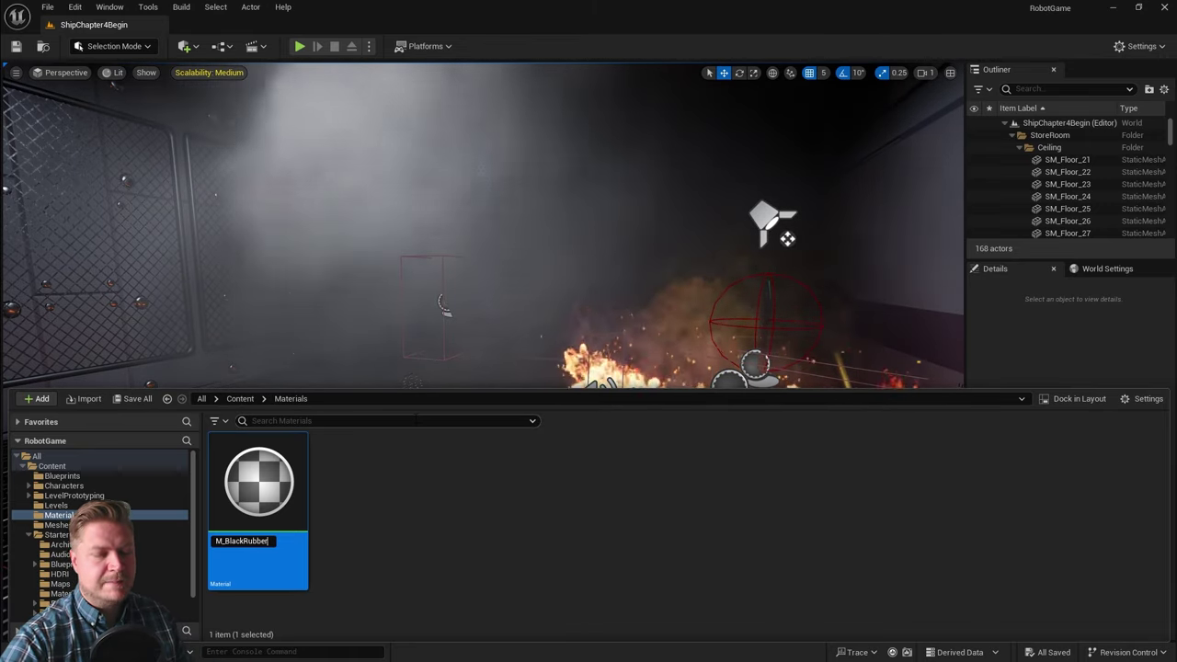
key("Return")
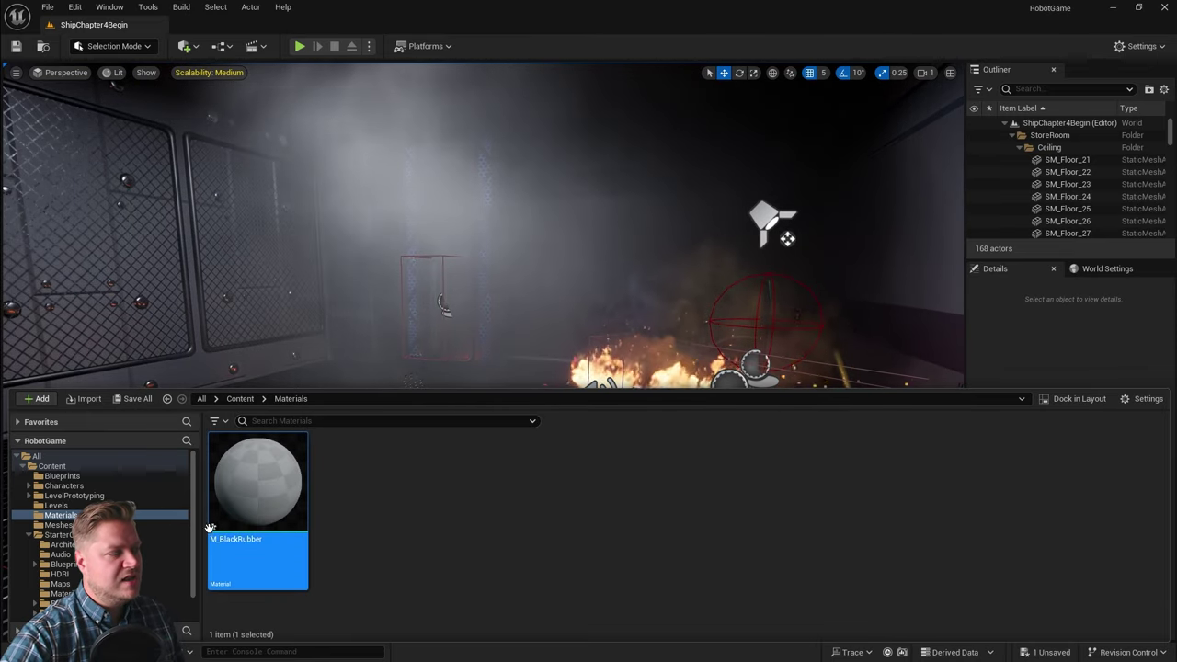
mouse_move(214, 497)
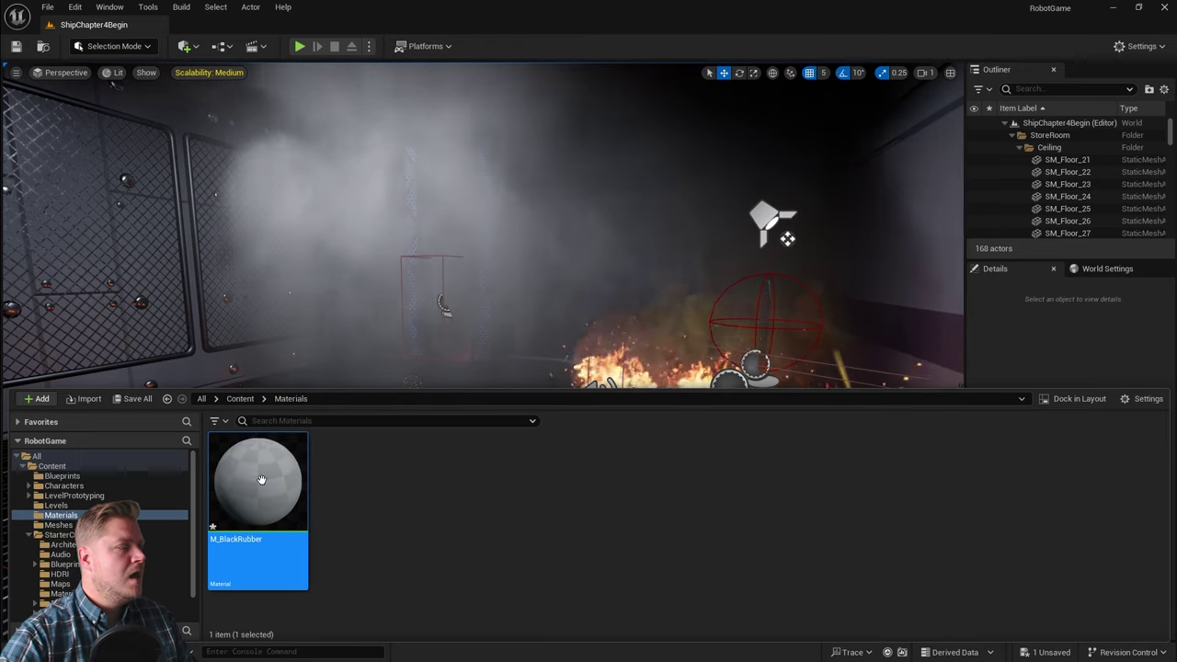
Open M_BlackRubber in the material editor and set its Base Color to pure black.
double_click(261, 472)
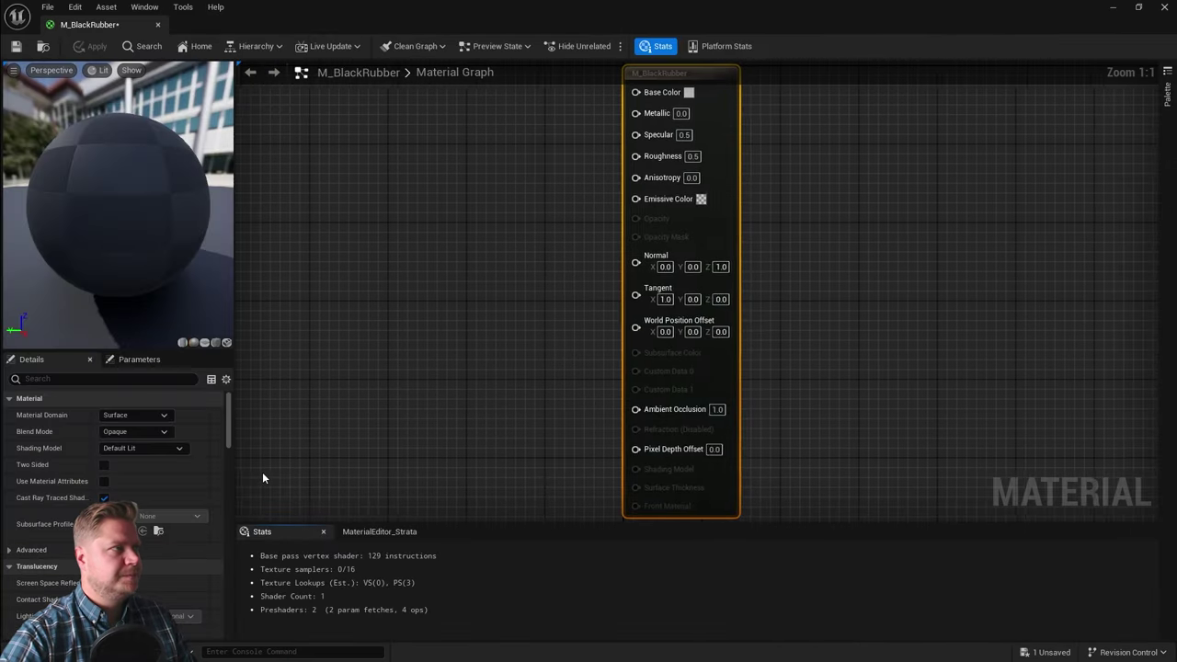
right_click_drag(497, 228, 723, 221)
scroll(723, 216, "down", 1)
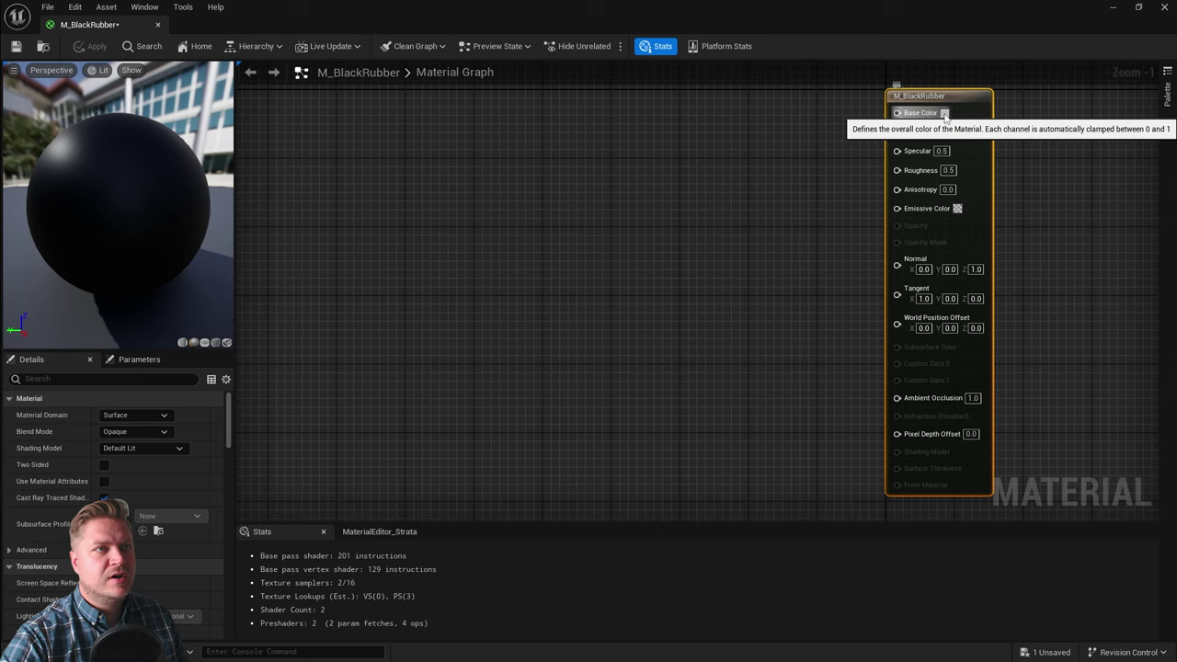
left_click(944, 113)
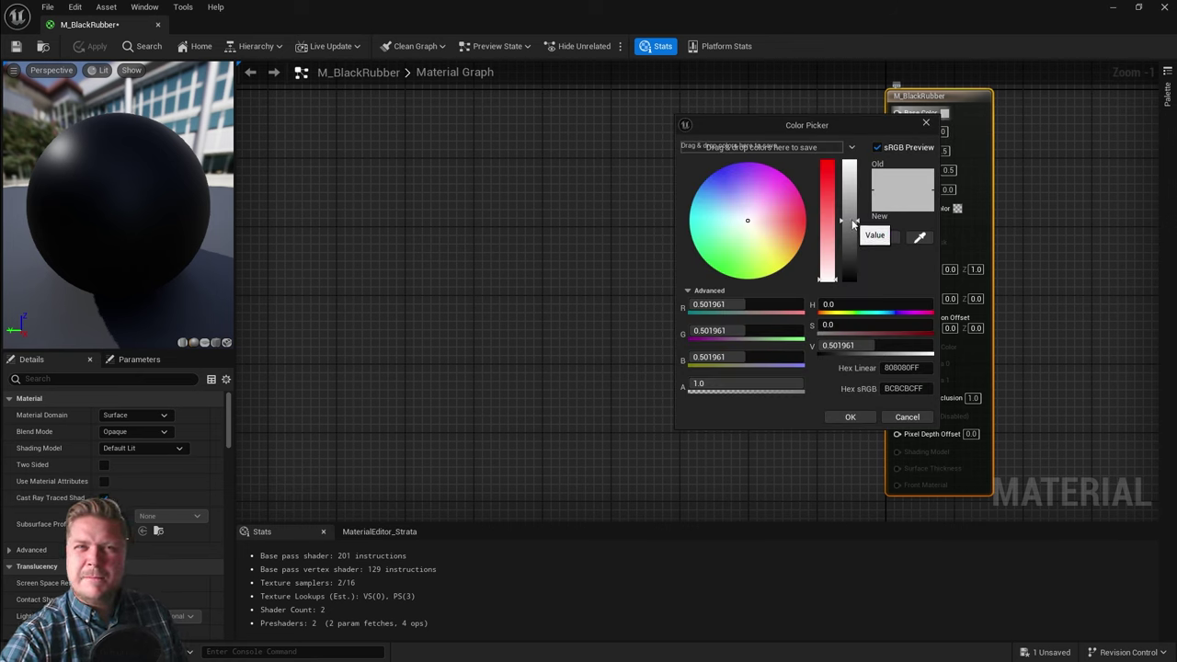
left_click_drag(851, 222, 845, 285)
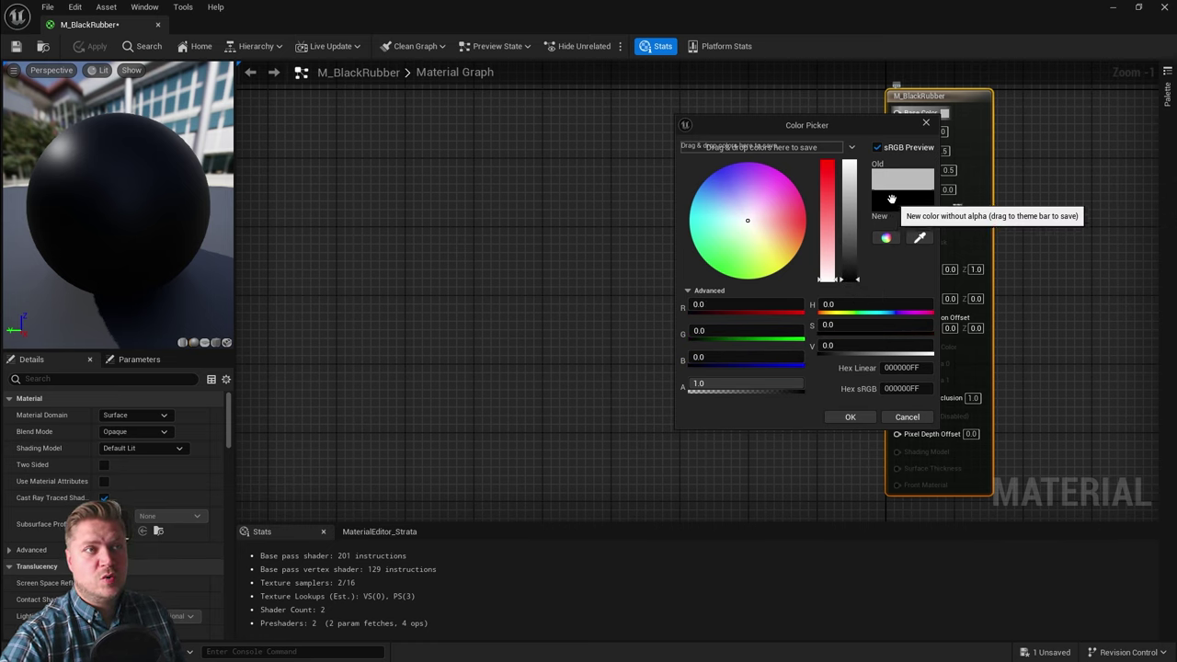
left_click(848, 418)
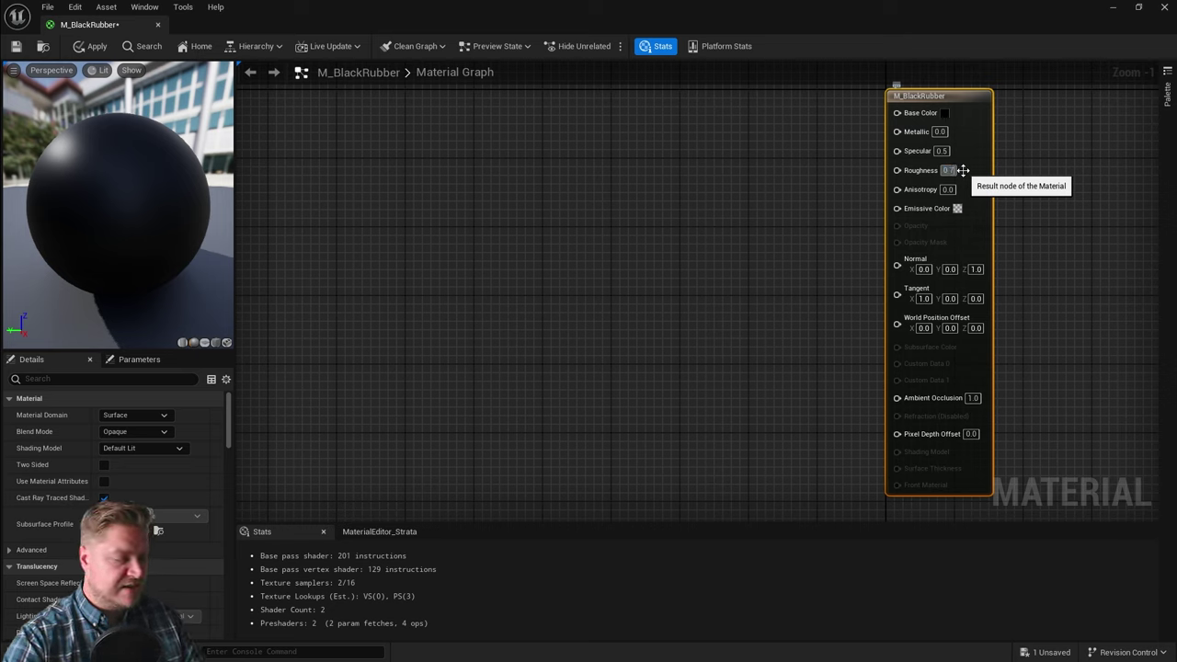
Set the result node's Roughness to 0.75 and save M_BlackRubber.
type("5")
key("Return")
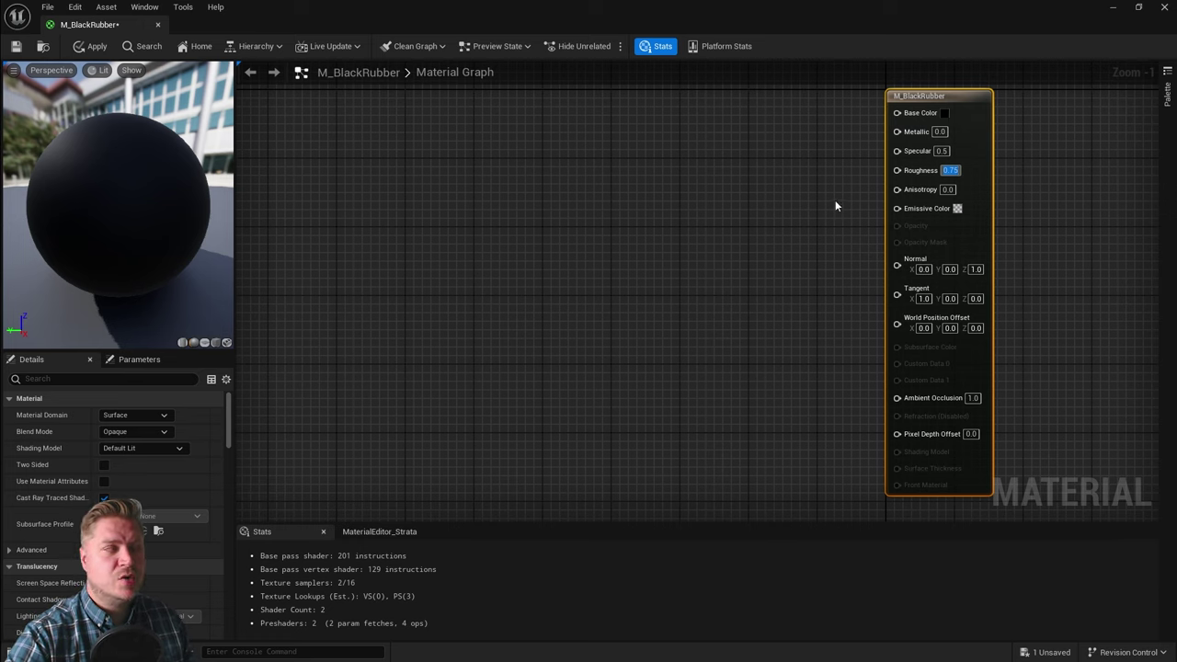
left_click(15, 47)
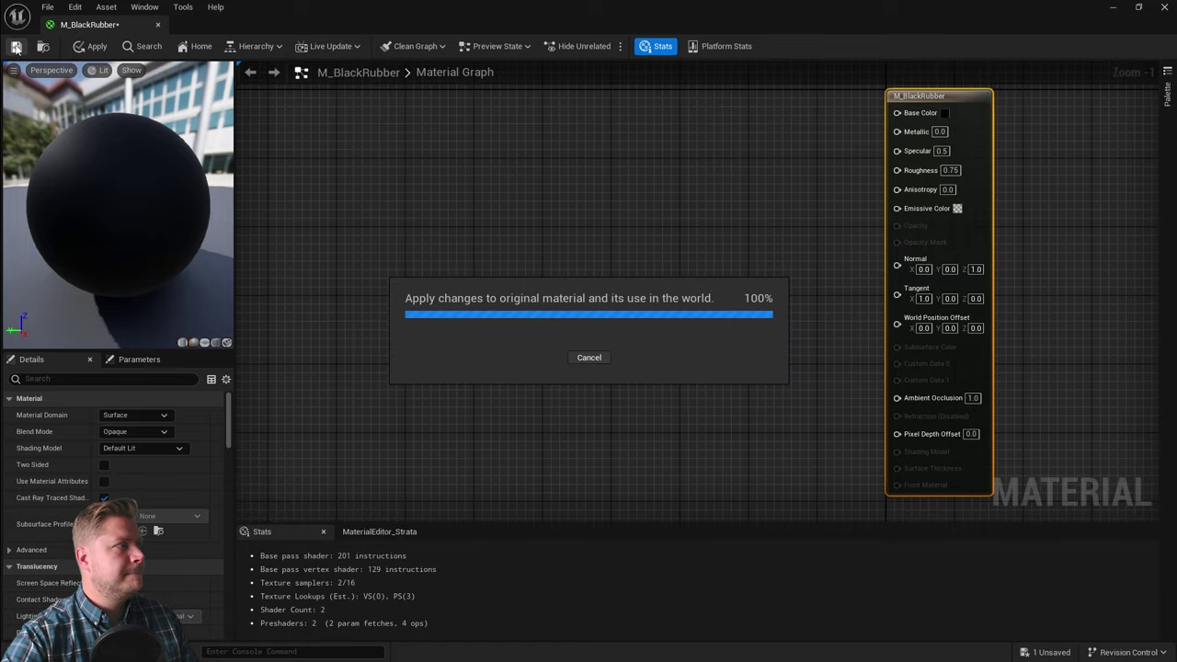
Close the M_BlackRubber editor and check the T_Blip_Face texture beside SM_Blip_MaterialTest.fbx in Chapter 4.
left_click(157, 26)
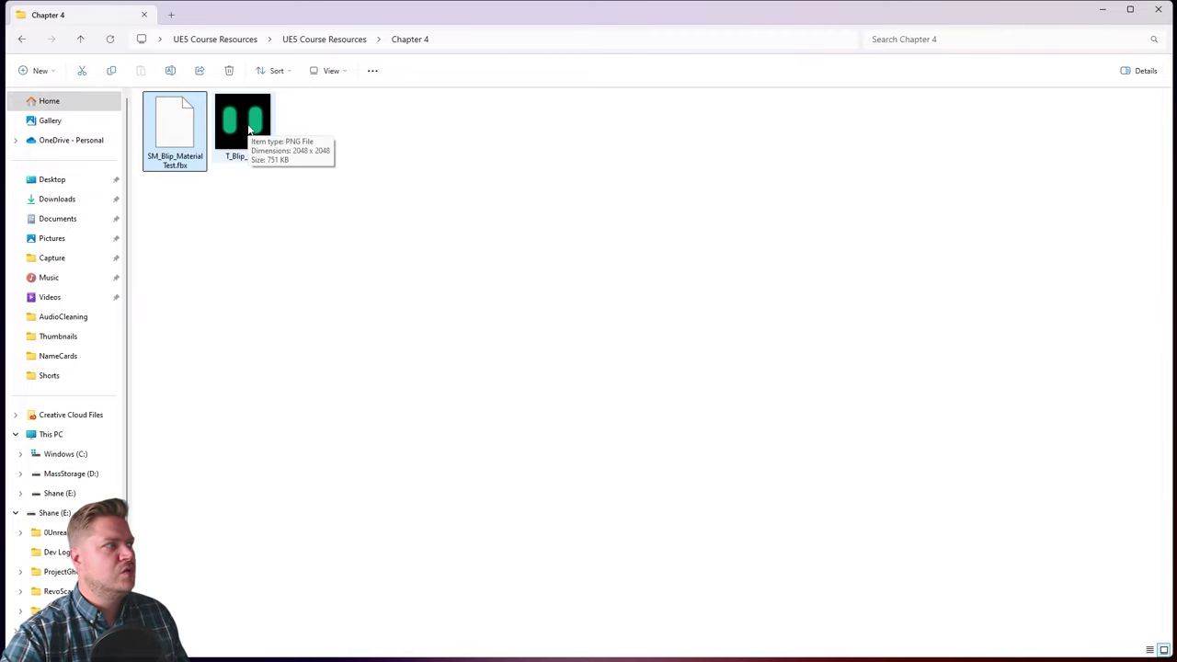
left_click(249, 129)
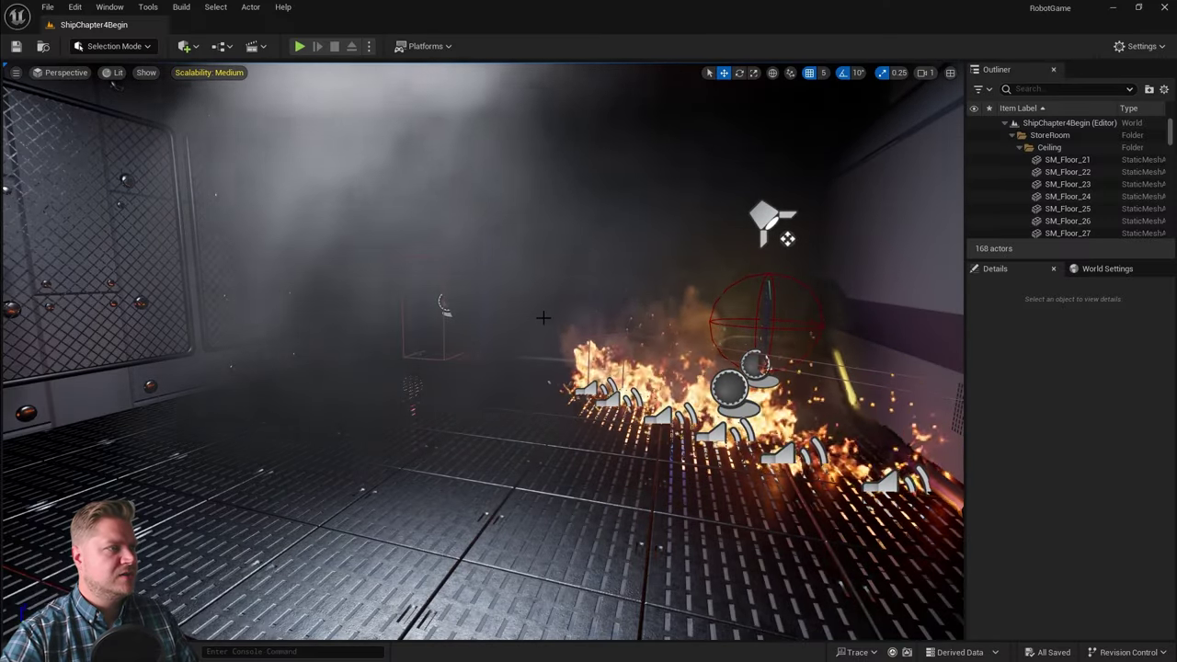
Start an import into /Game/Meshes and pick SM_Blip_MaterialTest.fbx from UE5 Course Resources > Chapter 4.
key("ctrl+space")
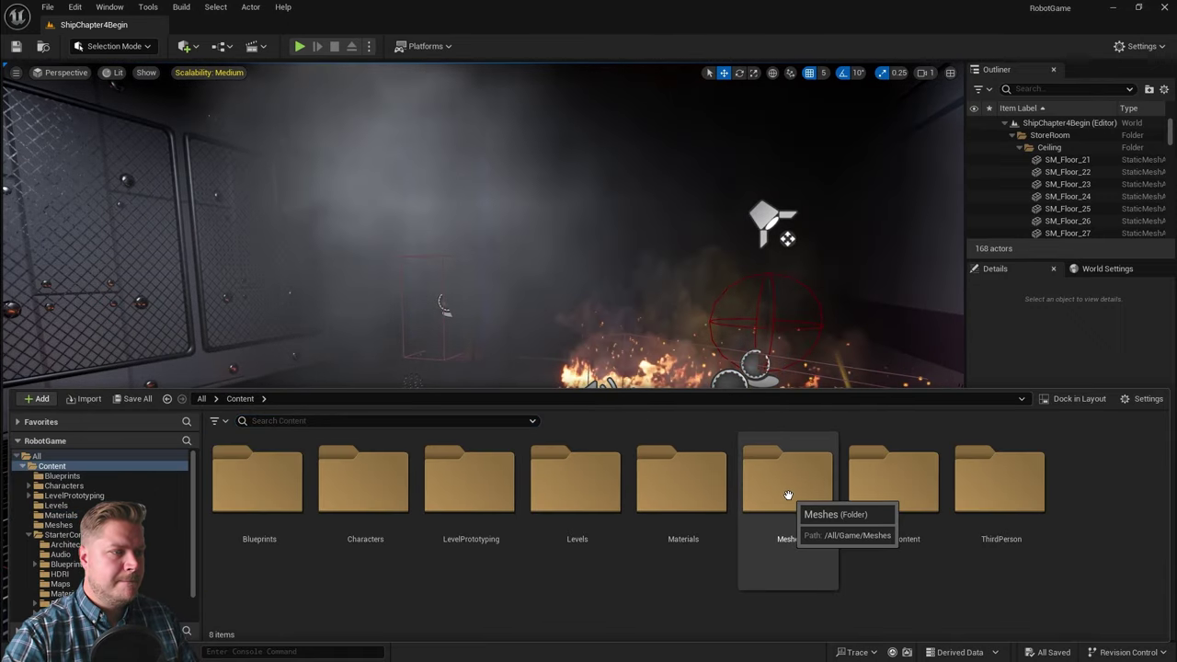
double_click(784, 494)
scroll(762, 493, "down", 3)
right_click(645, 501)
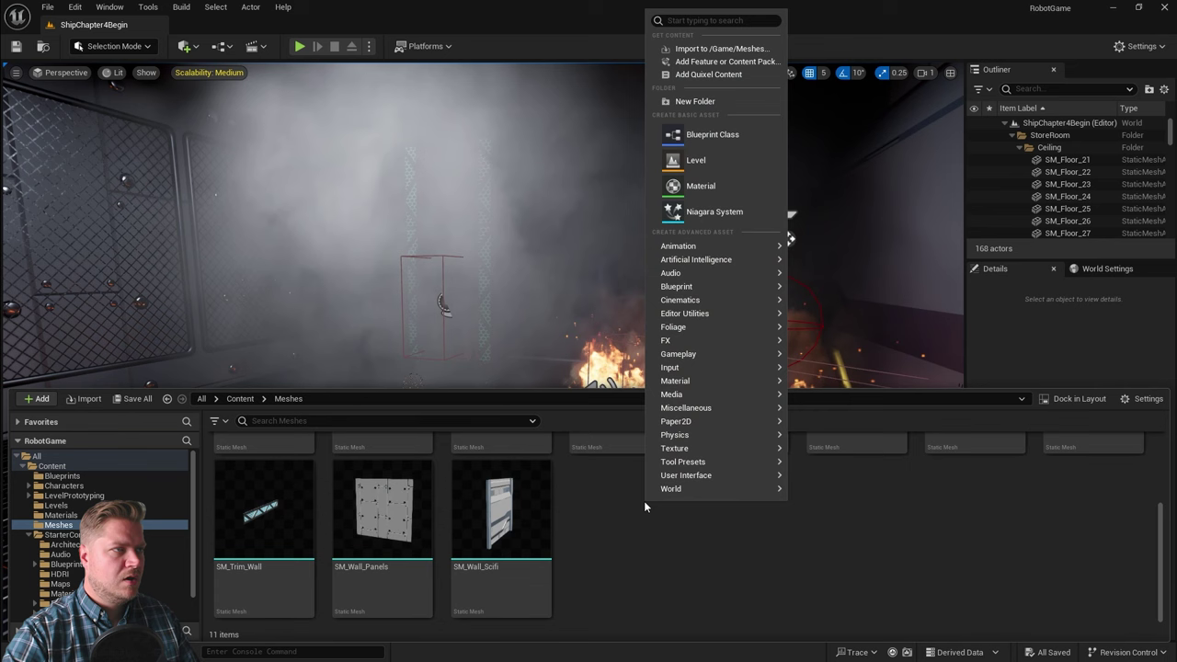
left_click(710, 49)
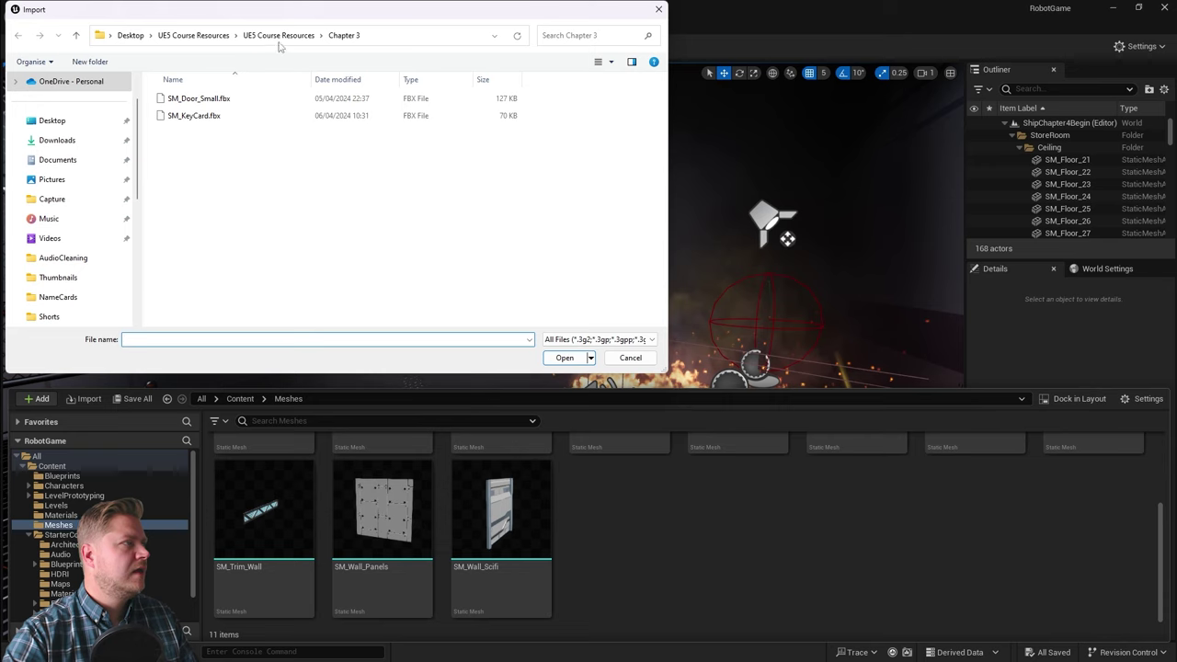
left_click(280, 39)
left_click(181, 134)
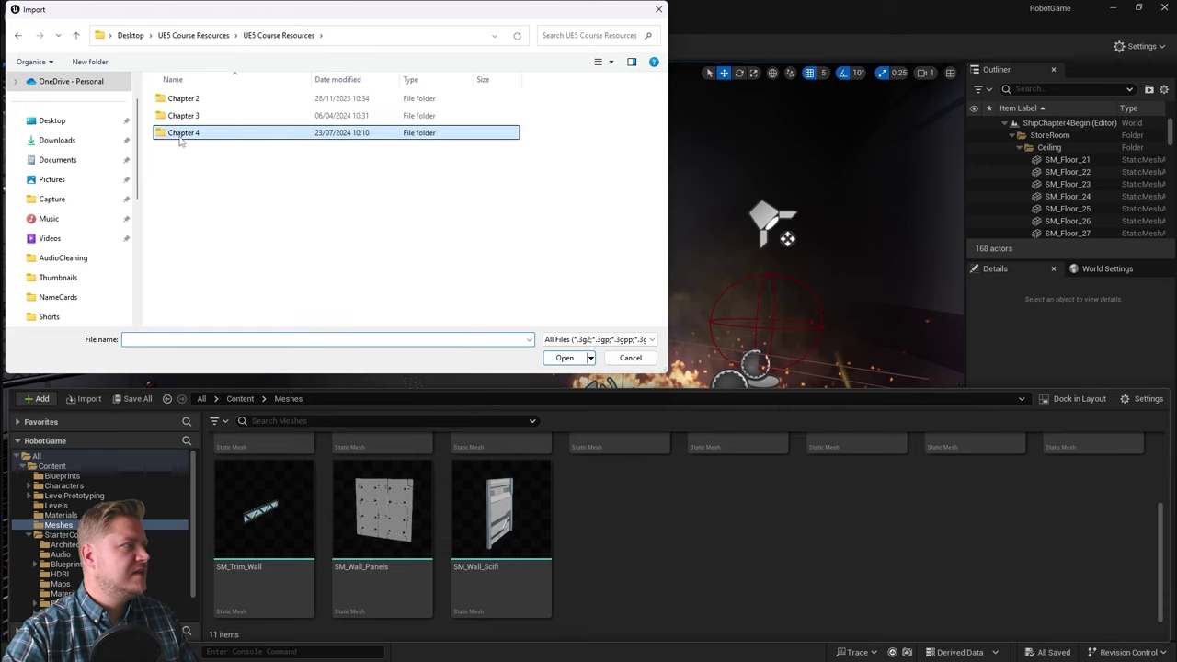
double_click(181, 136)
double_click(180, 105)
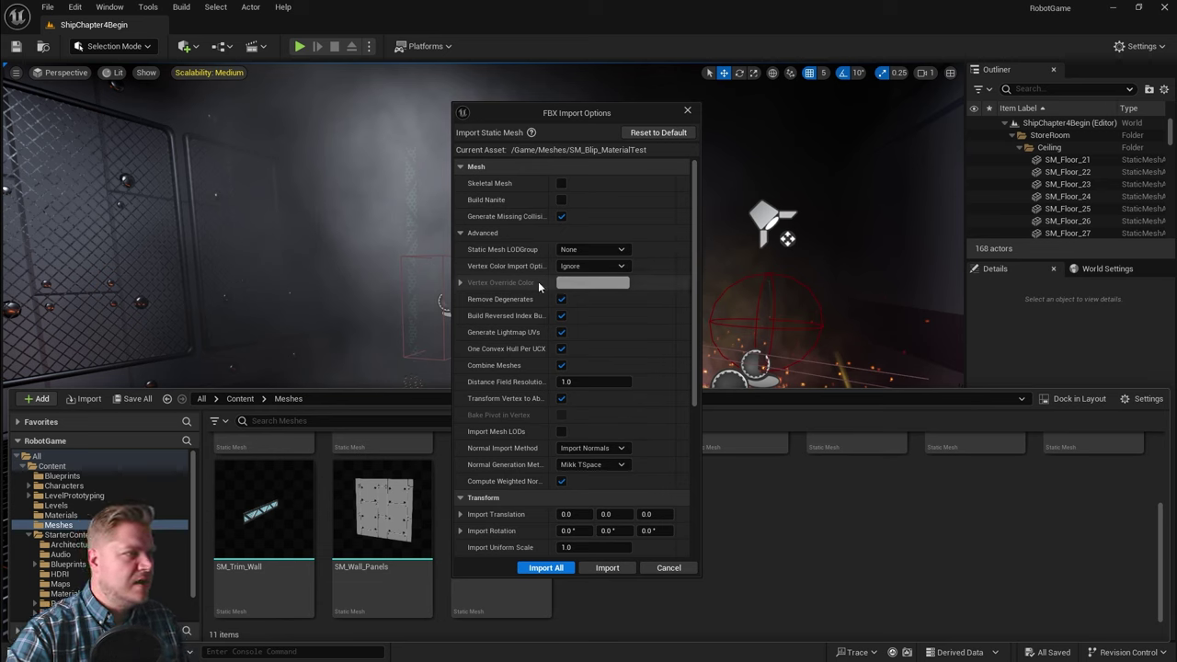
Import SM_Blip_MaterialTest with Material Import Method left at Do Not Create Material.
scroll(568, 324, "down", 1)
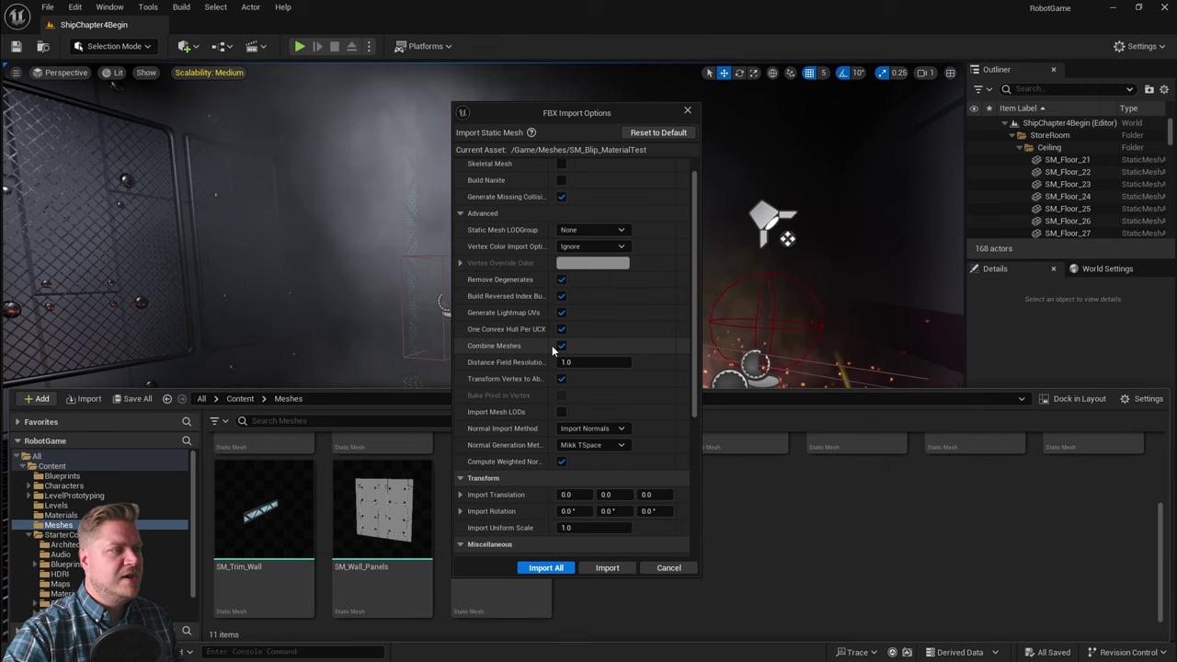
scroll(572, 321, "down", 6)
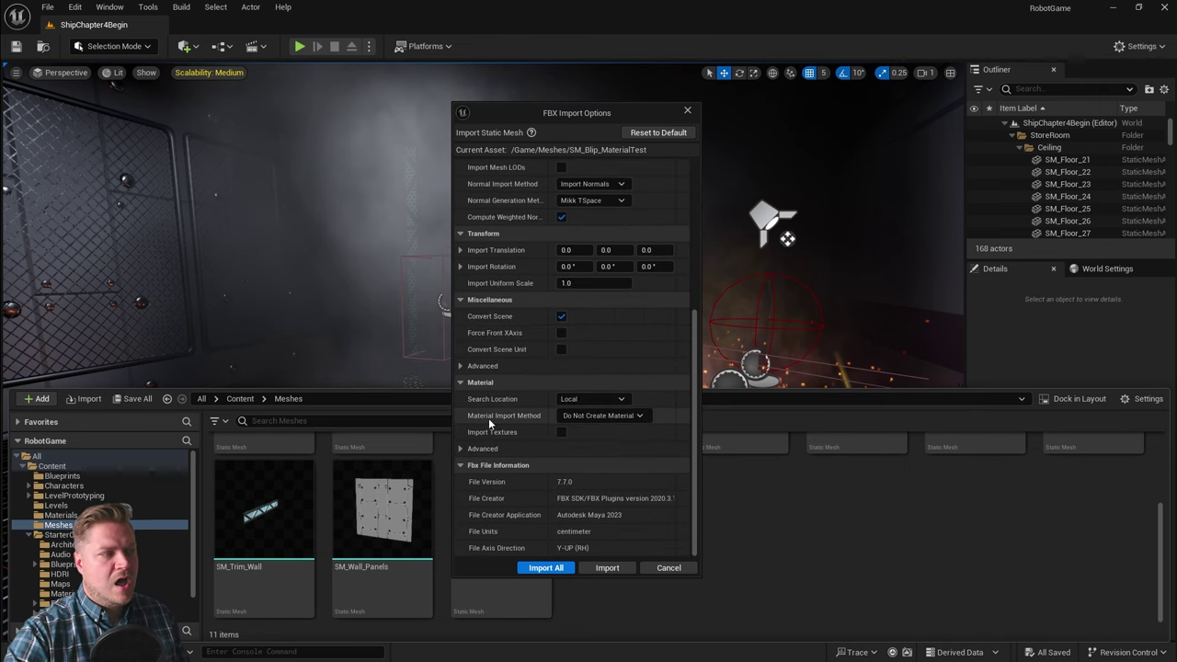
left_click(644, 416)
left_click(585, 417)
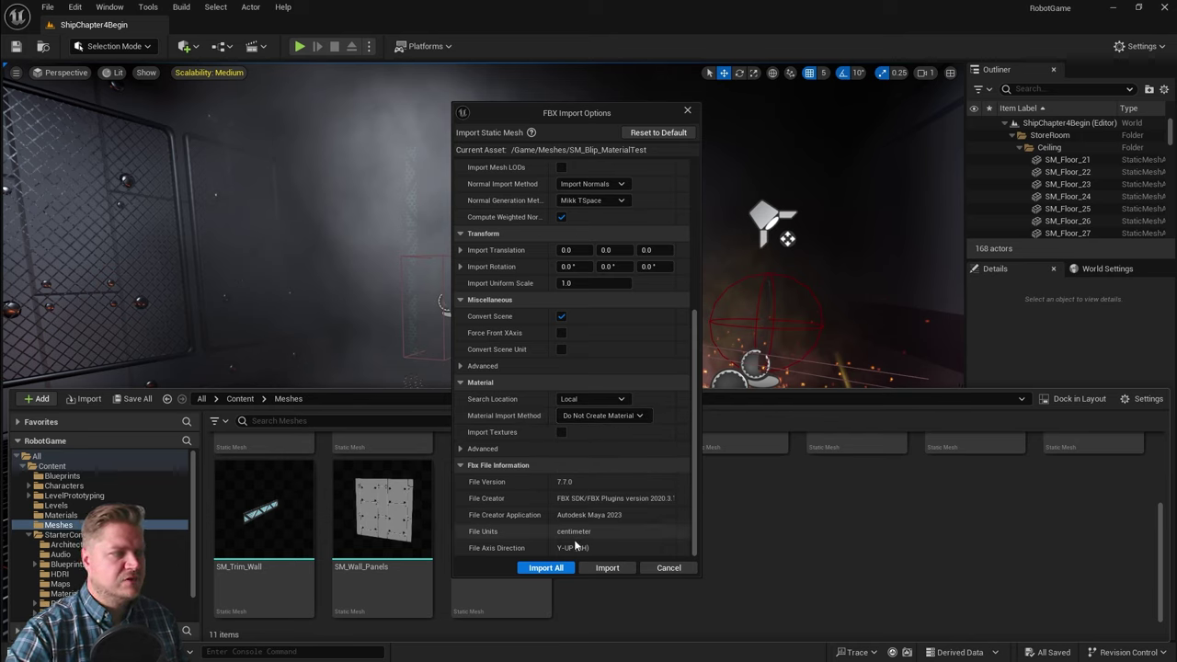
left_click(603, 567)
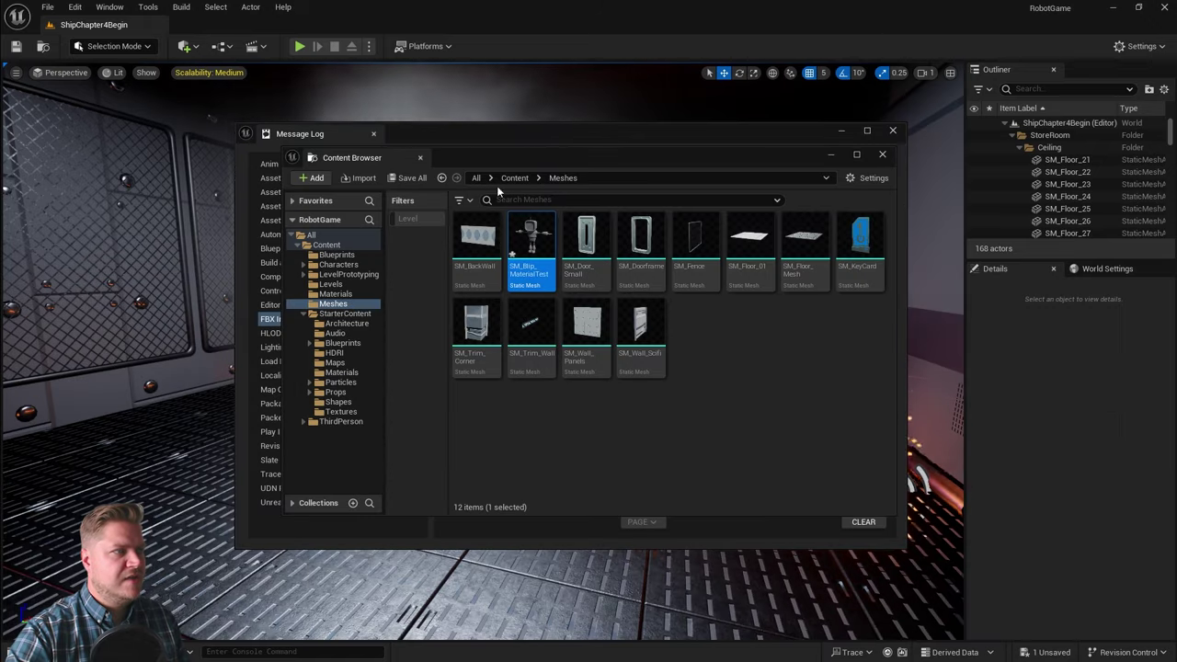
Open SM_Blip_MaterialTest in the static mesh editor, docked as a tab beside the ShipChapter4Begin level.
left_click(883, 158)
left_click(892, 130)
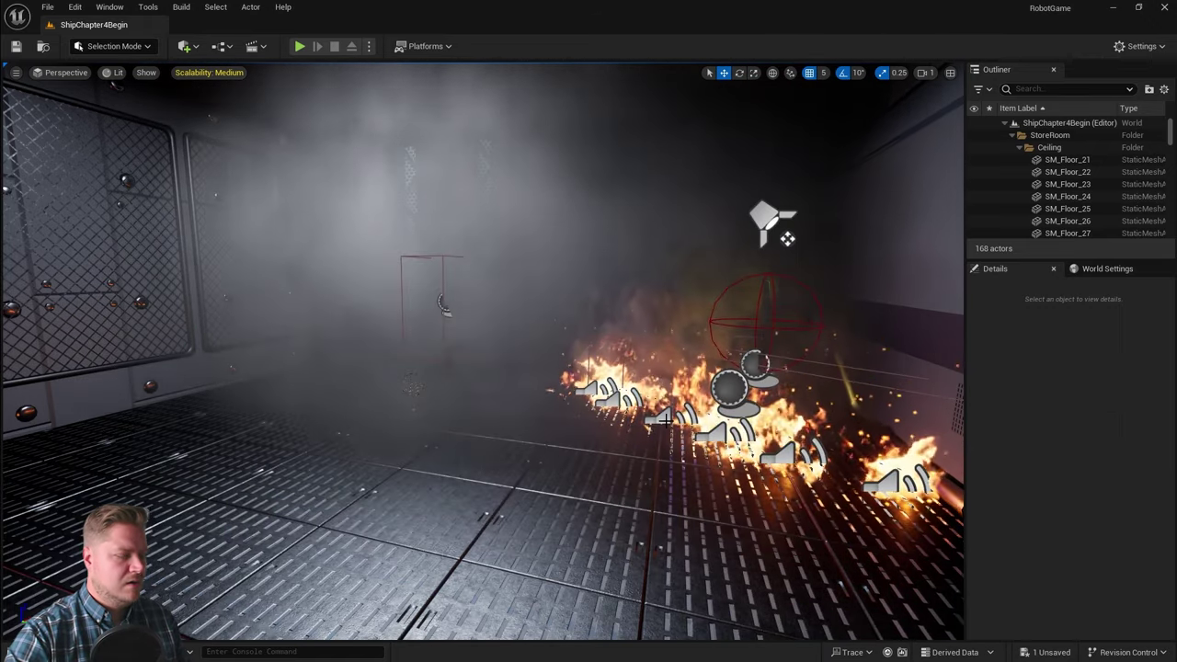
key("ctrl+space")
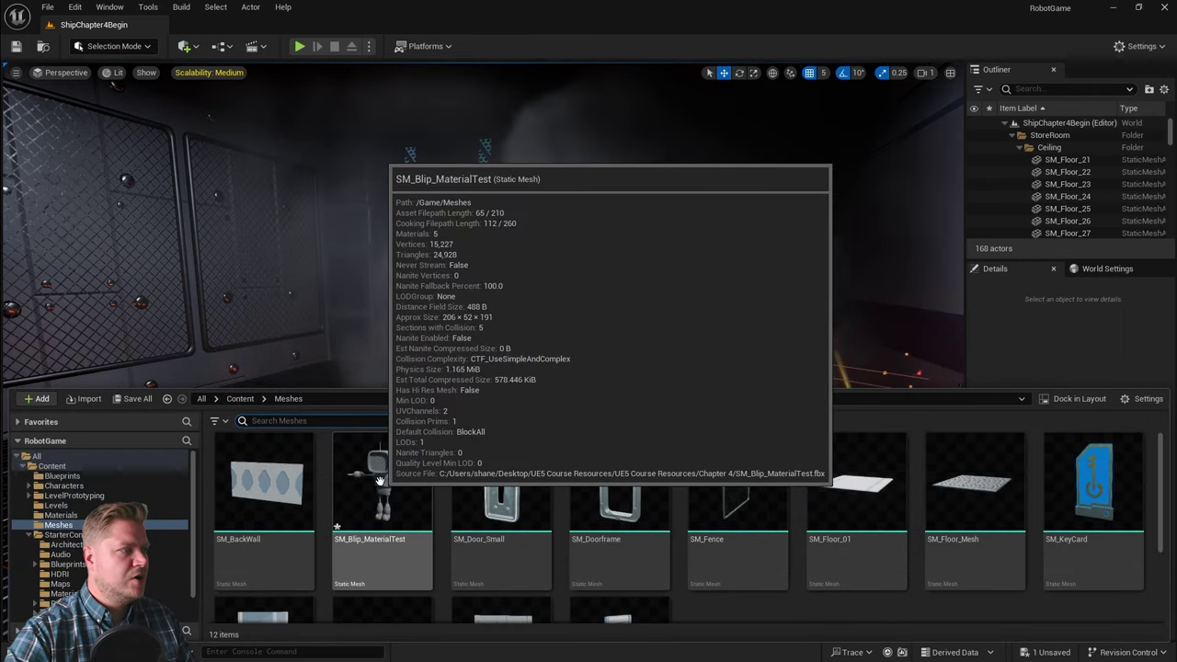
double_click(385, 476)
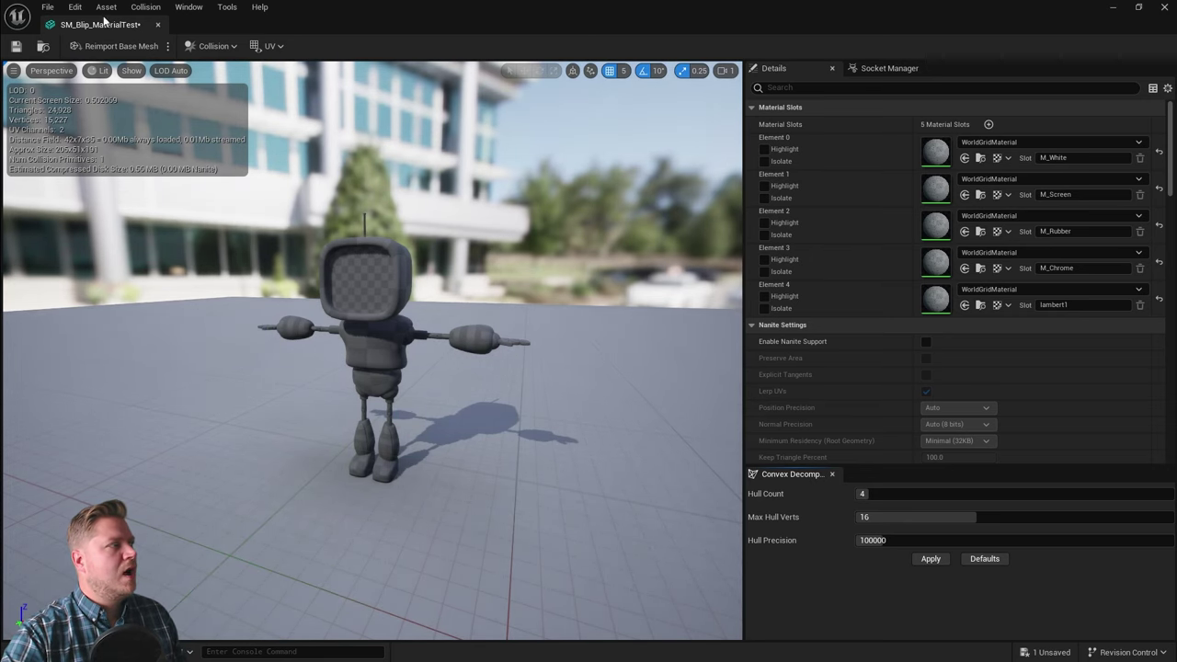
left_click_drag(99, 26, 204, 28)
left_click(92, 25)
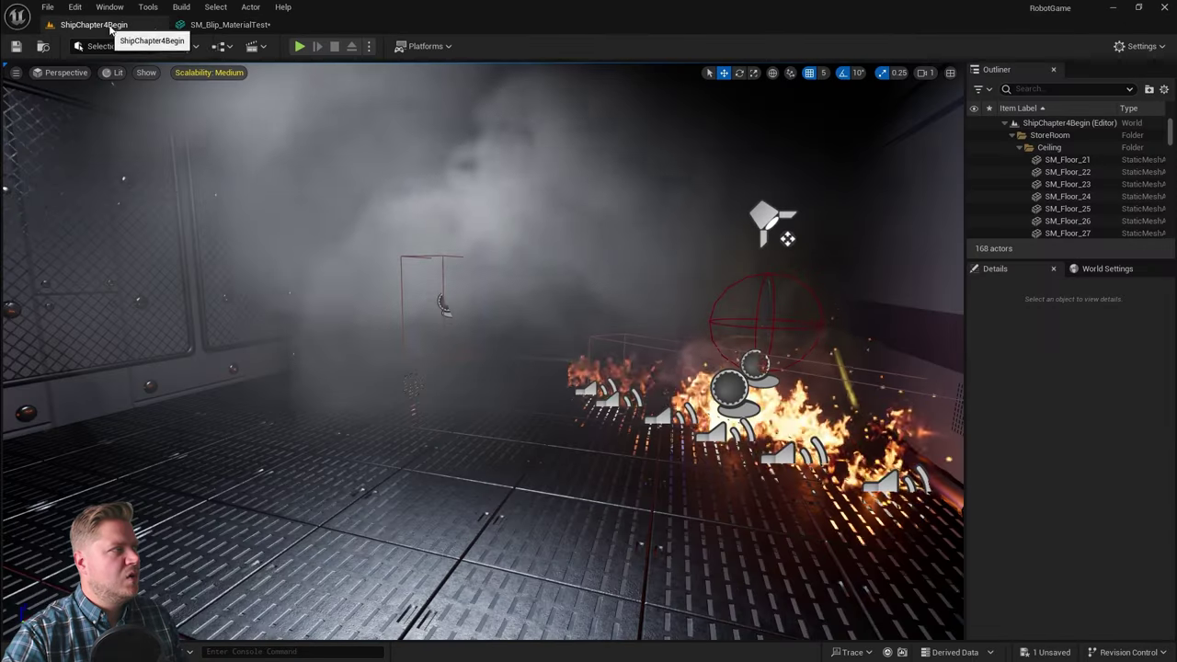
left_click(230, 25)
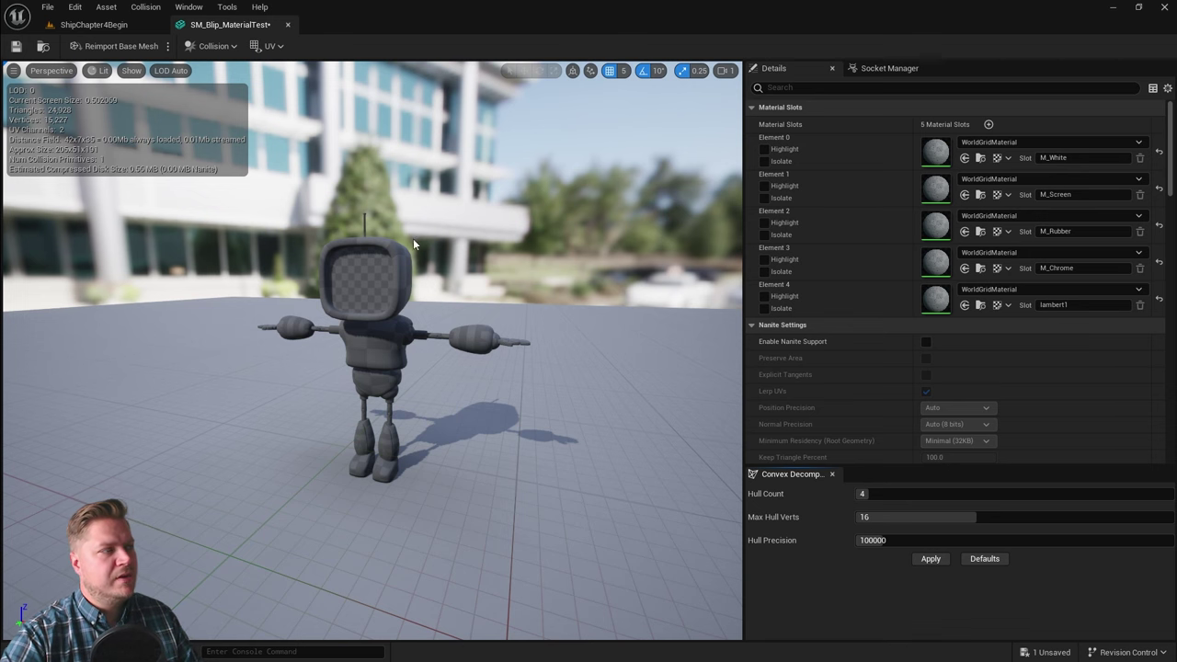
Step the Highlight toggle through the M_White and M_Screen slots, ending with M_Rubber (Element 2) highlighted.
scroll(445, 293, "up", 5)
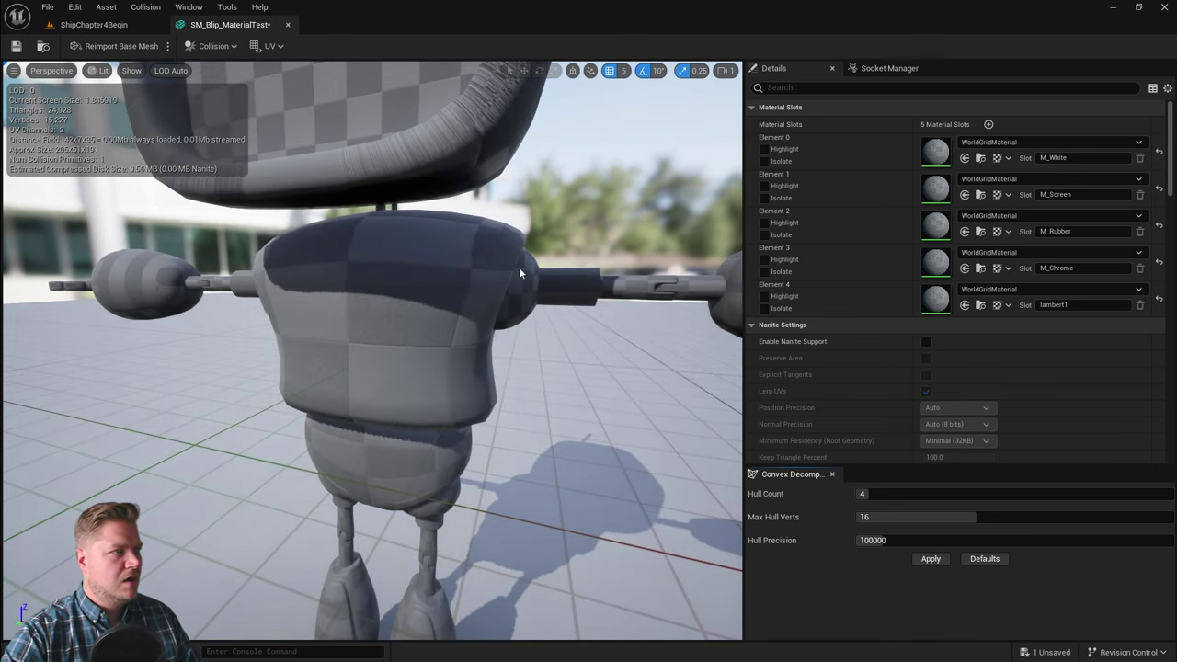
left_click(763, 149)
left_click(763, 149)
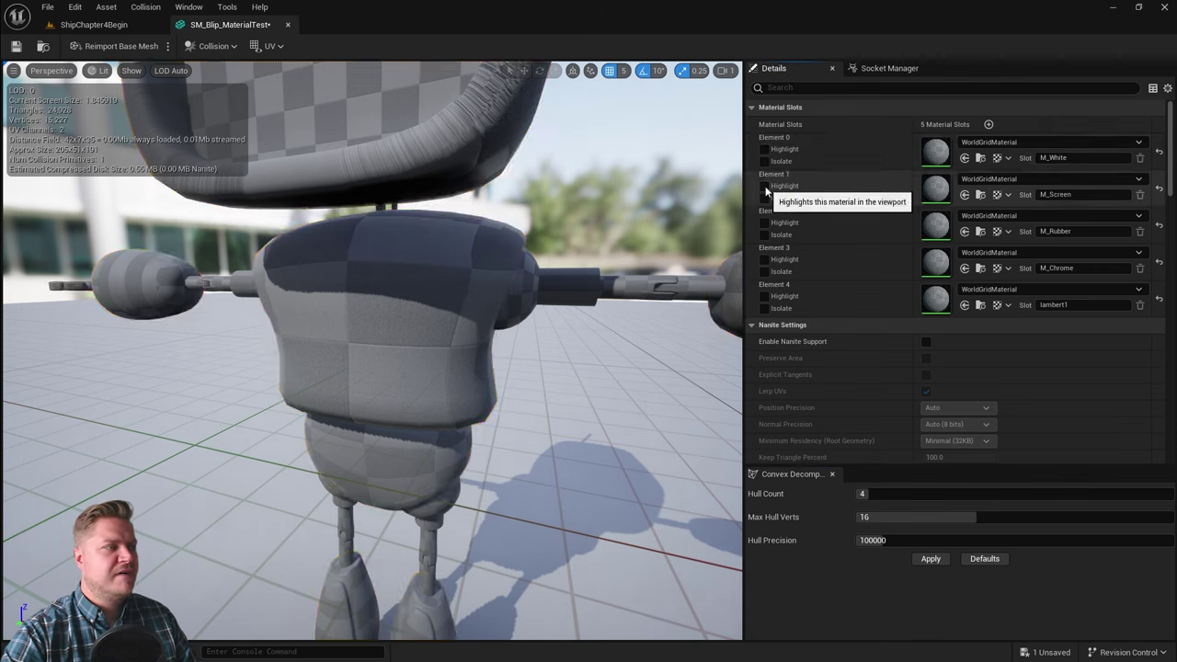
left_click(764, 222)
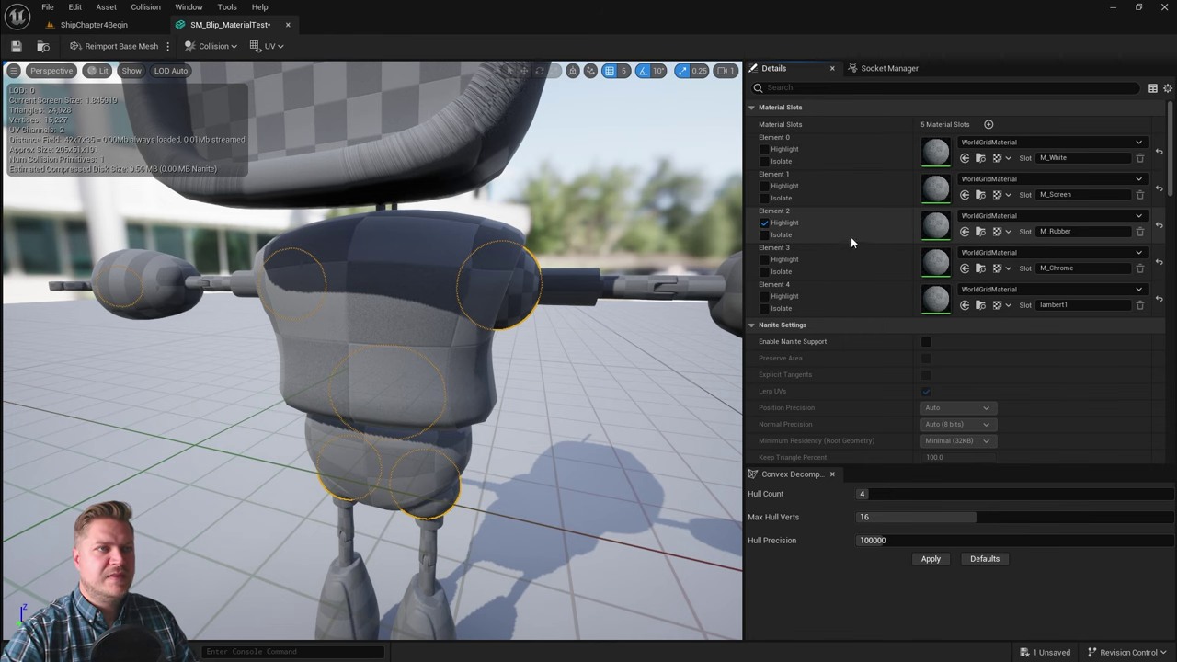
scroll(546, 266, "down", 5)
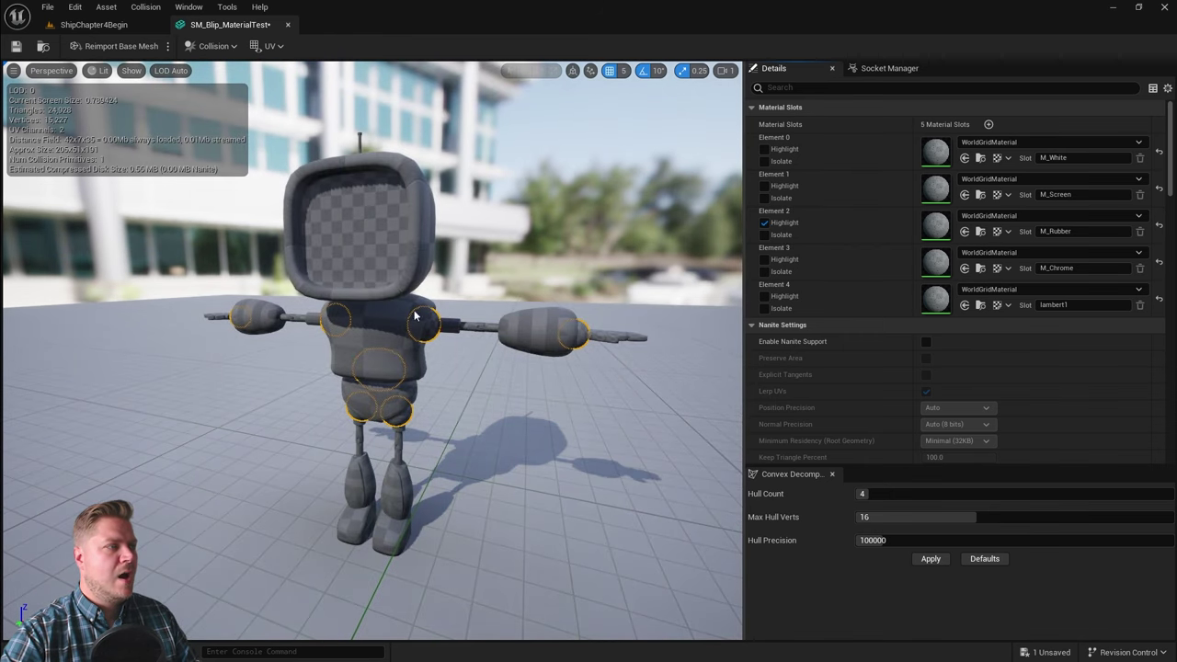
Assign M_BlackRubber to Element 2 (M_Rubber), turn off Highlight, and inspect the blackened joints.
left_click(1018, 217)
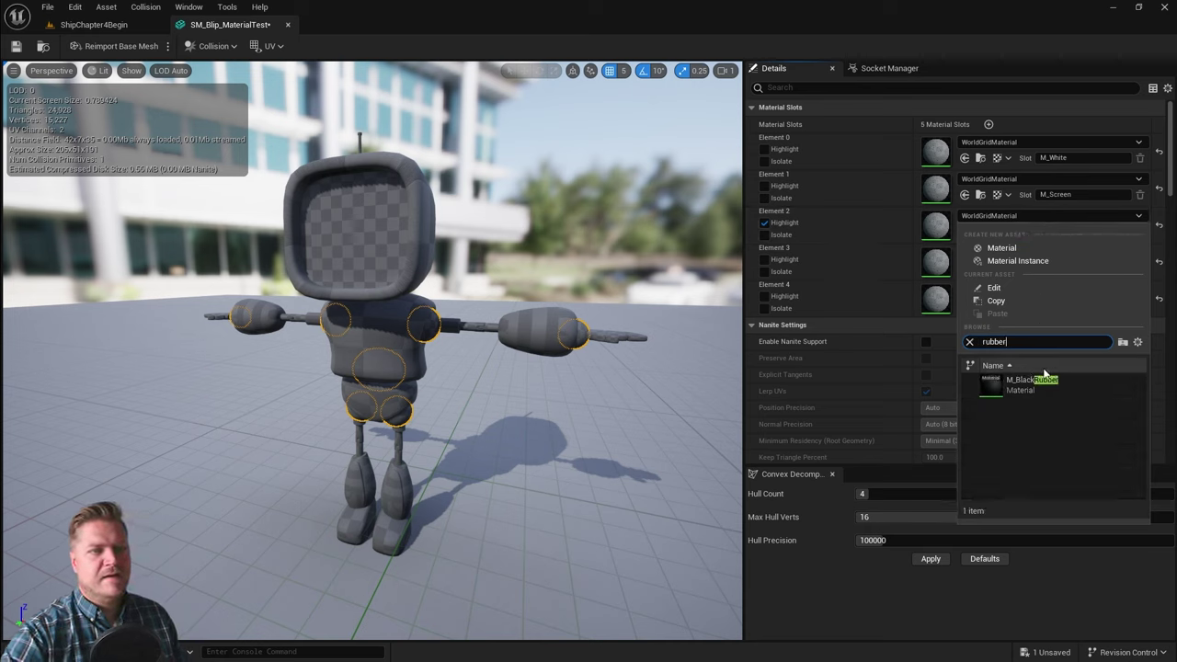
left_click(1023, 386)
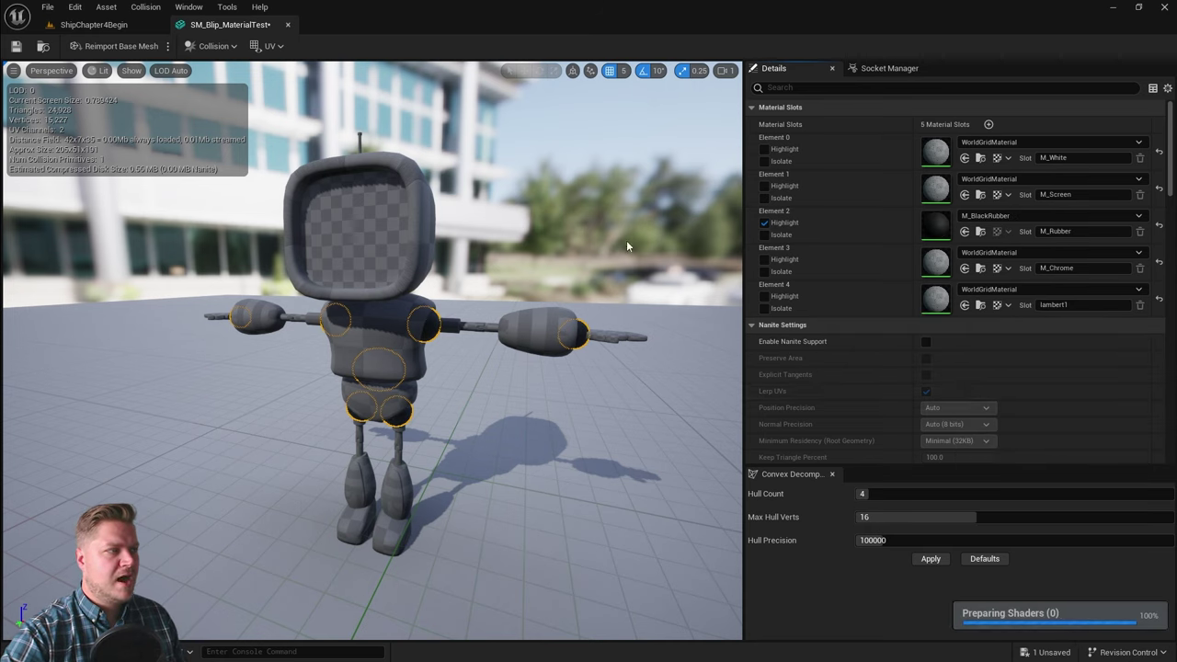
left_click(764, 223)
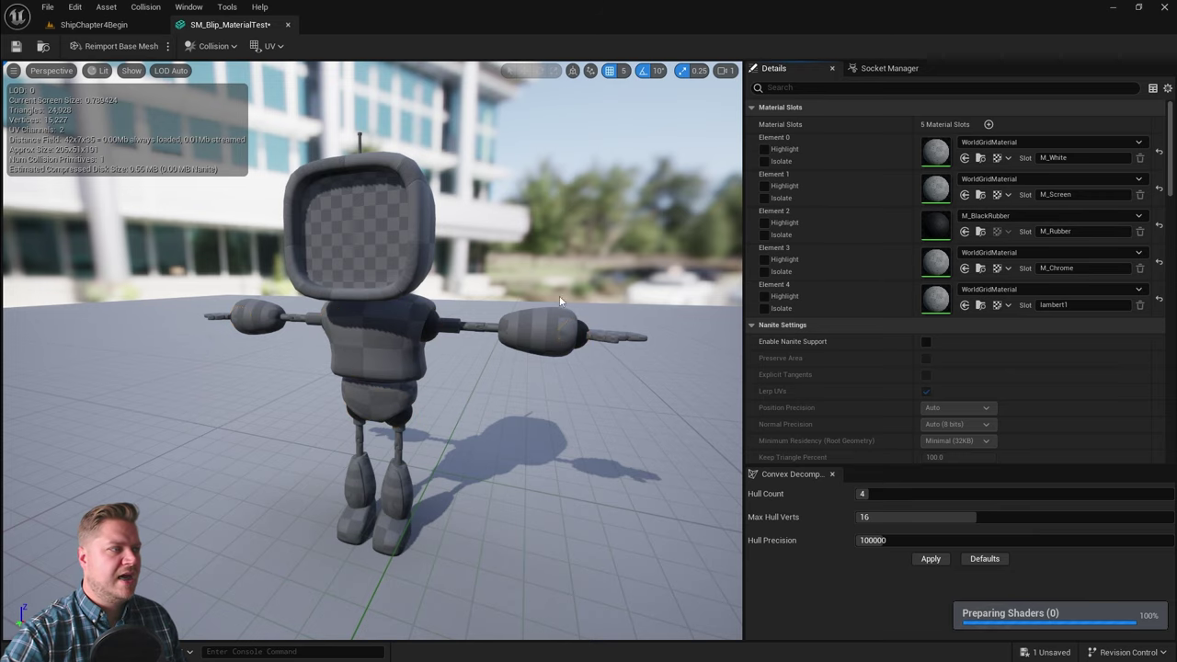
scroll(522, 310, "up", 3)
left_click_drag(521, 310, 439, 255)
scroll(445, 288, "down", 3)
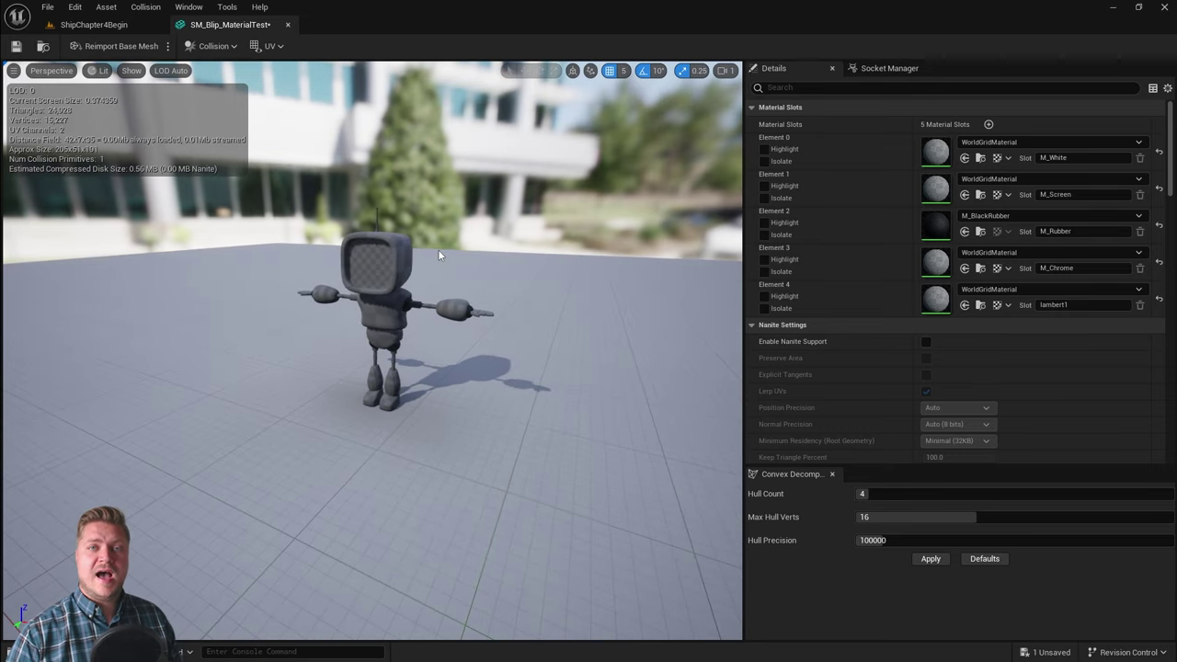